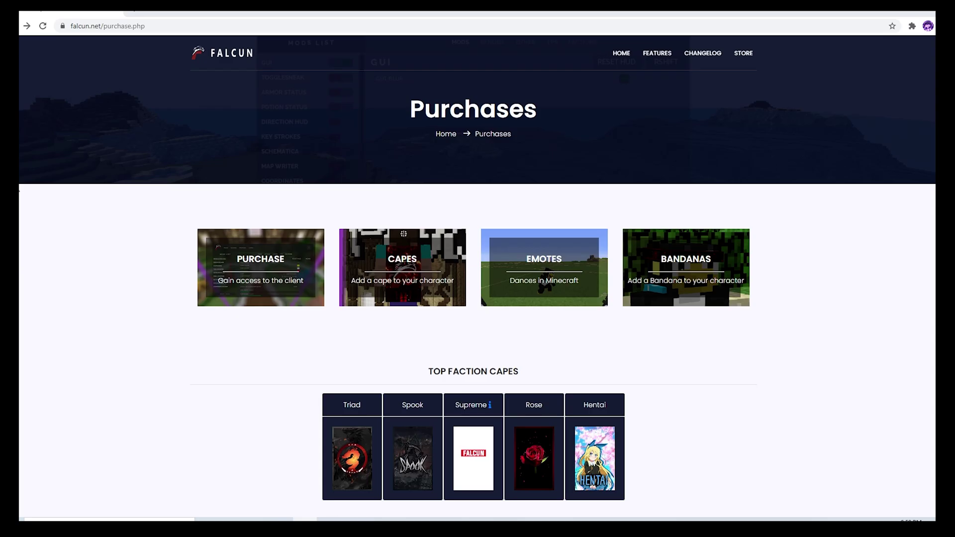
Step: Load the capes for the player's saved username on the Falcun store's Capes page
{"action": "left_click", "coordinate": [413, 275]}
{"action": "left_click", "coordinate": [436, 292]}
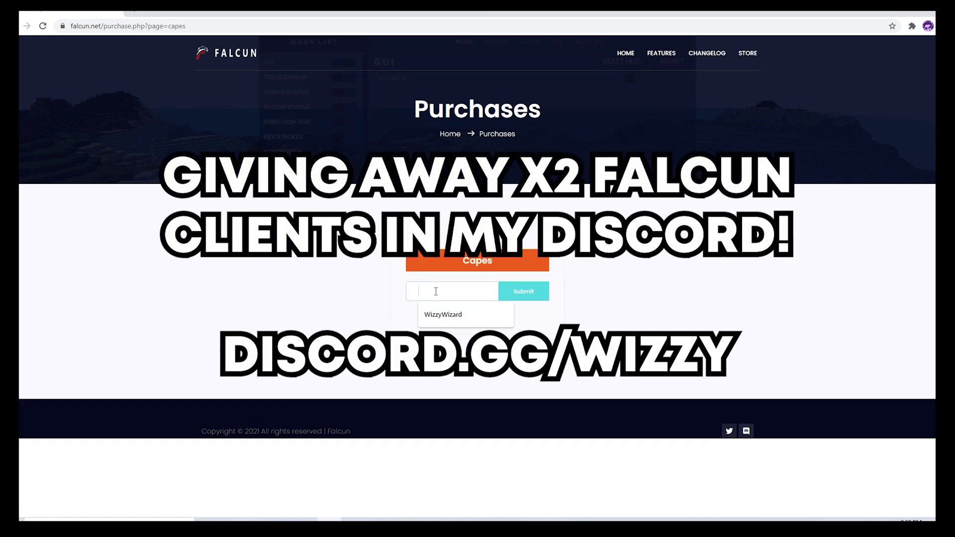
{"action": "left_click", "coordinate": [446, 315]}
{"action": "left_click", "coordinate": [523, 292]}
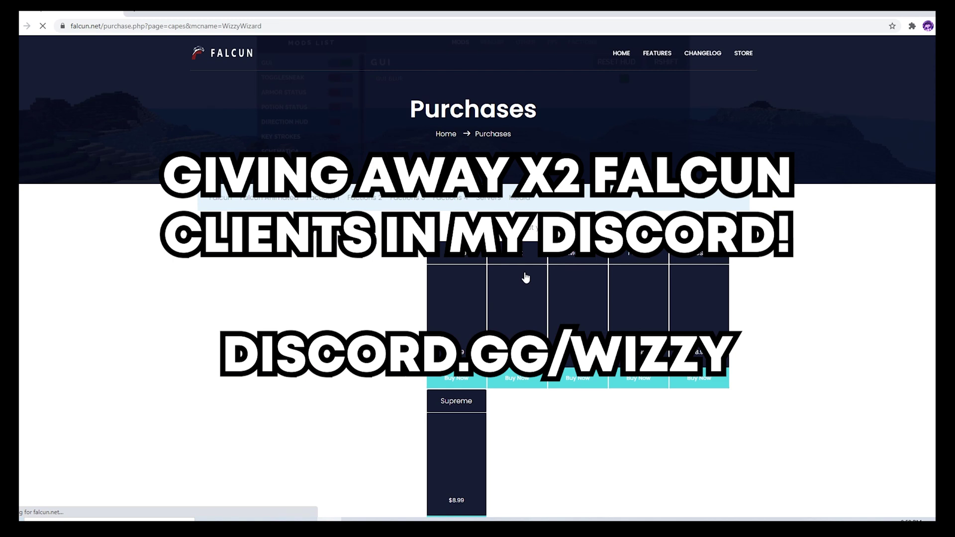
Step: List the Media capes and rotate the skin preview to show the blue W cape
{"action": "left_click", "coordinate": [519, 198]}
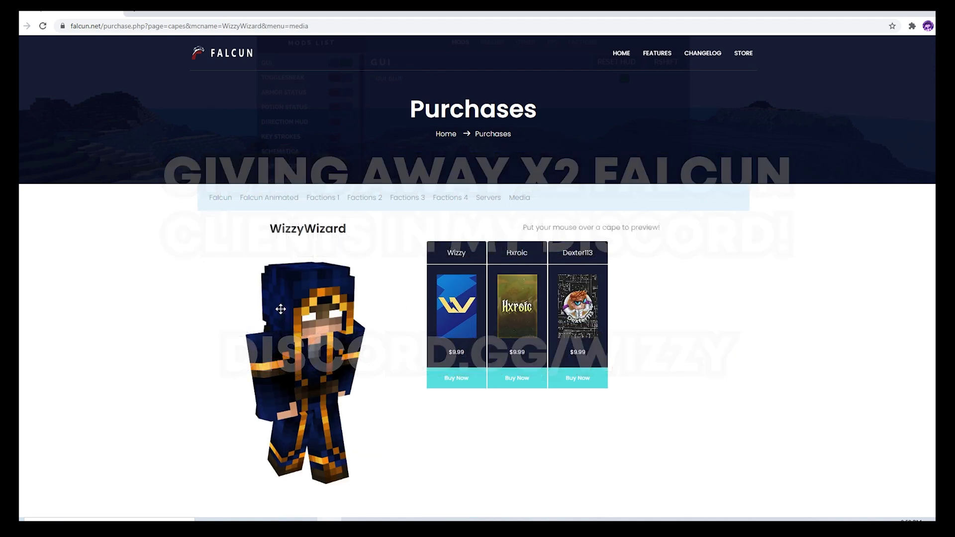
{"action": "left_click_drag", "start_coordinate": [281, 313], "coordinate": [369, 305]}
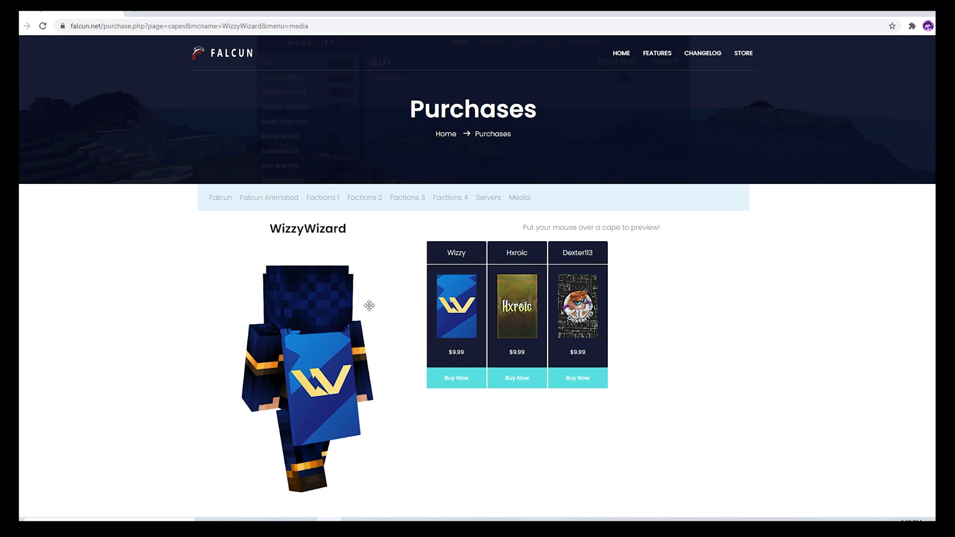
{"action": "scroll", "coordinate": [393, 305], "scroll_direction": "down", "scroll_amount": 1}
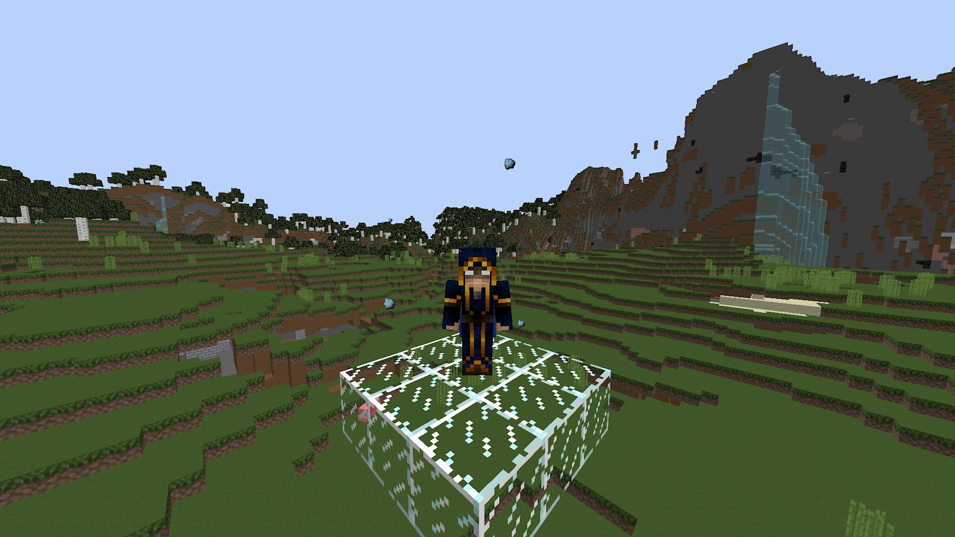
Step: Restore the HUD with coordinates, FPS and TPS, glance at the mod menu's Profiles page, then switch to Discord
{"action": "key", "text": "F1"}
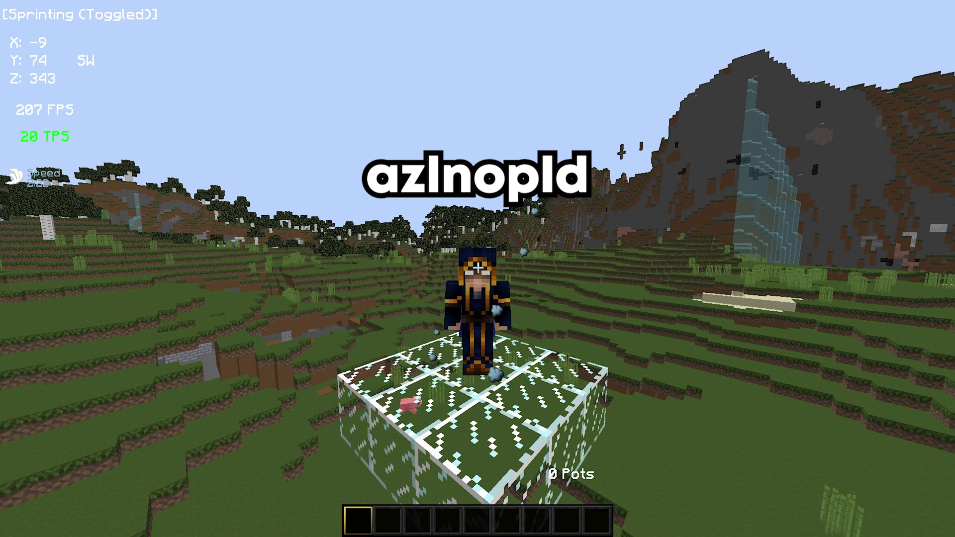
{"action": "key", "text": "Shift_R"}
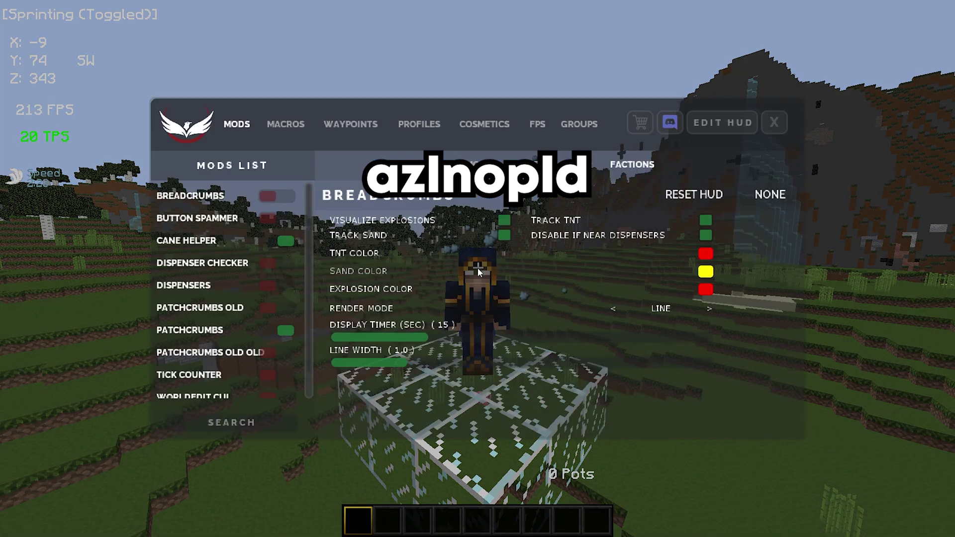
{"action": "left_click", "coordinate": [431, 130]}
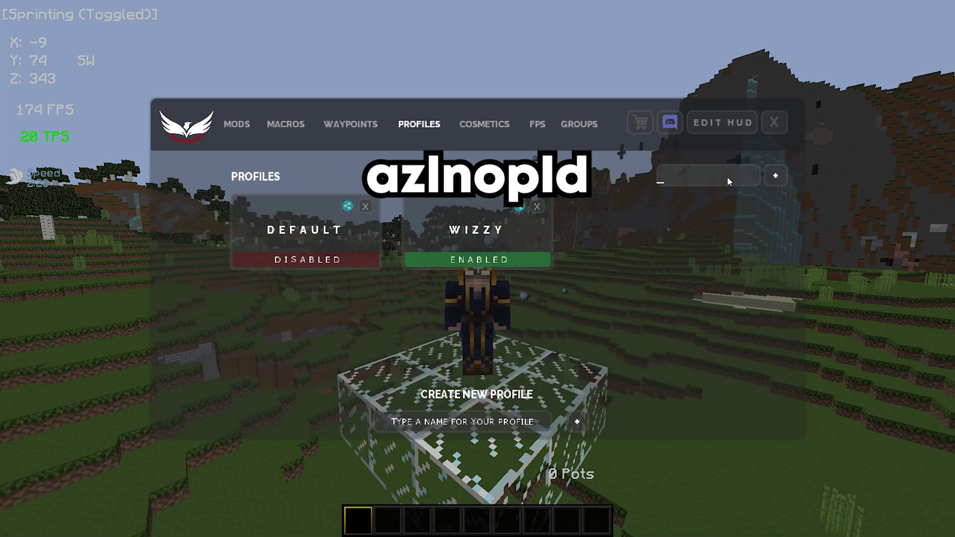
{"action": "type", "text": "mzmcfbzu"}
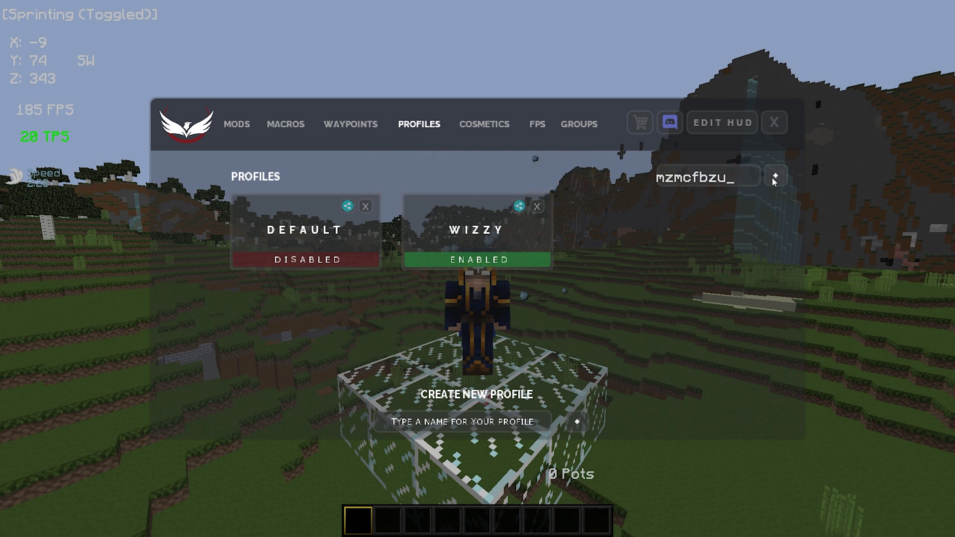
{"action": "left_click", "coordinate": [776, 177]}
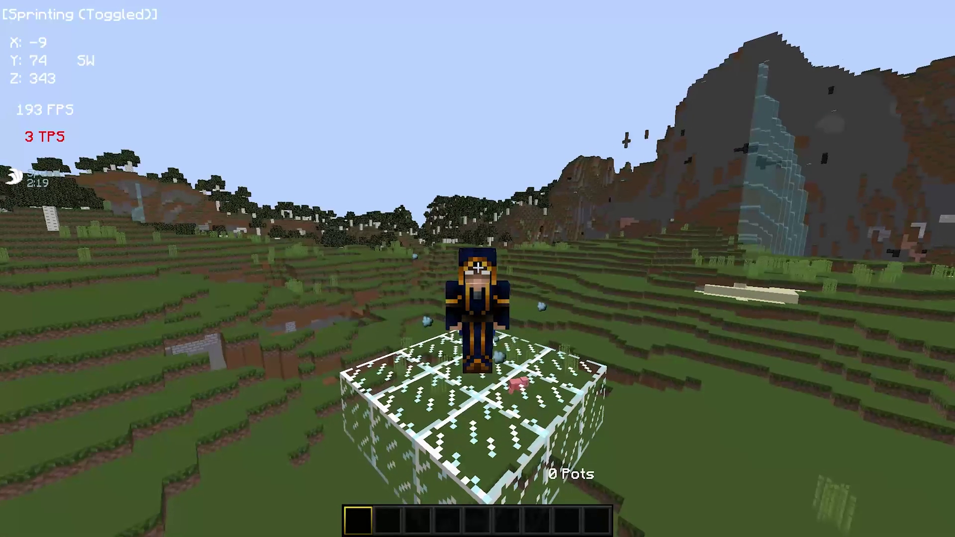
{"action": "key", "text": "alt+Tab"}
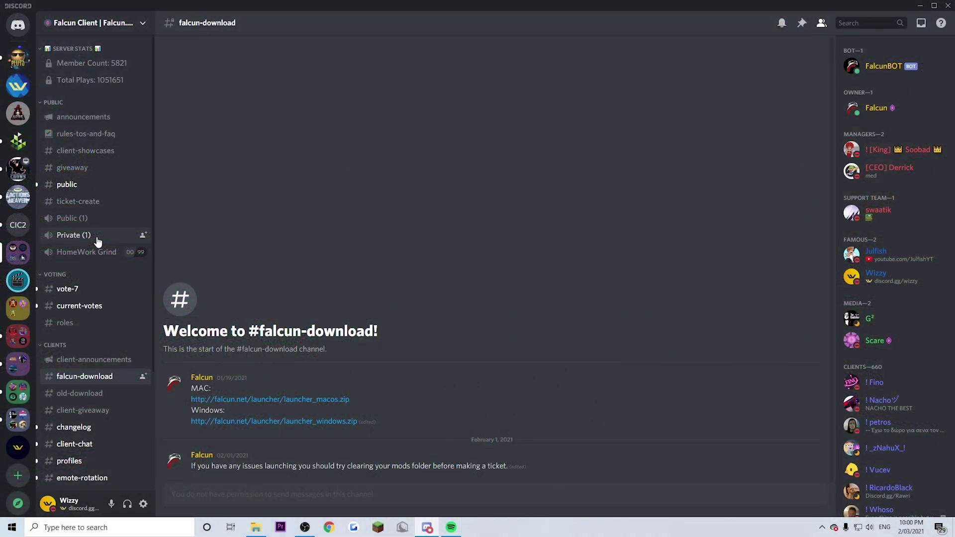
Step: Download launcher_windows.zip from the Windows link in the #falcun-download channel
{"action": "left_click", "coordinate": [883, 276]}
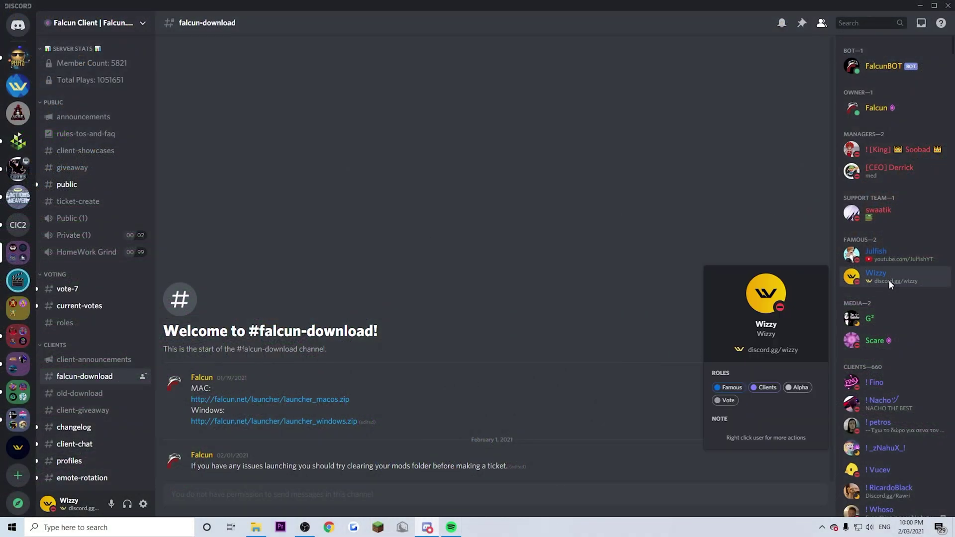
{"action": "left_click", "coordinate": [528, 261]}
{"action": "scroll", "coordinate": [110, 186], "scroll_direction": "down", "scroll_amount": 3}
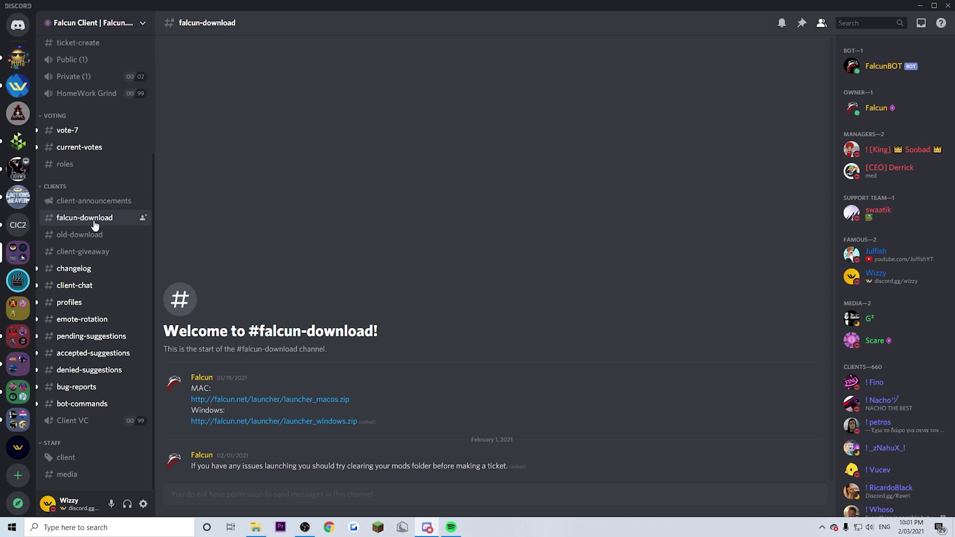
{"action": "left_click_drag", "start_coordinate": [192, 389], "coordinate": [383, 399]}
{"action": "left_click", "coordinate": [381, 397]}
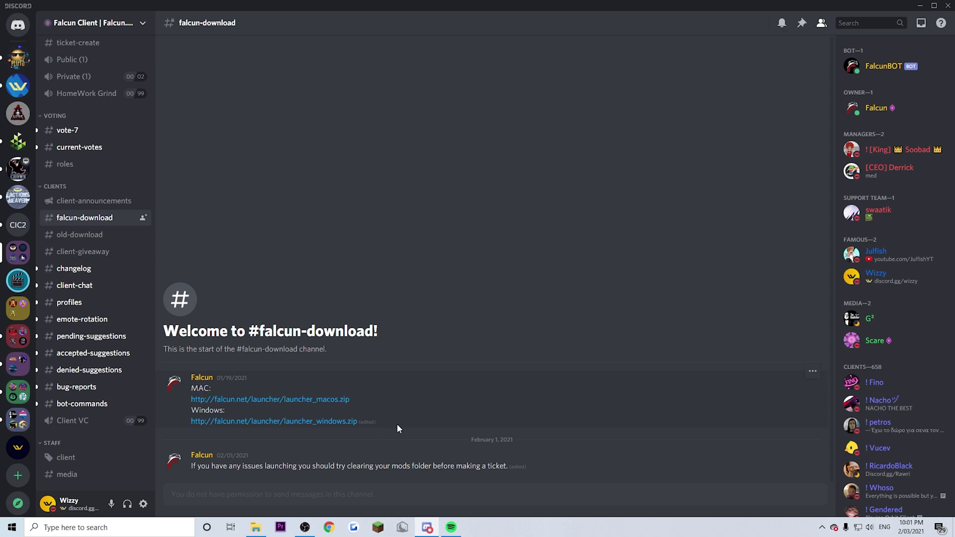
{"action": "left_click", "coordinate": [330, 425]}
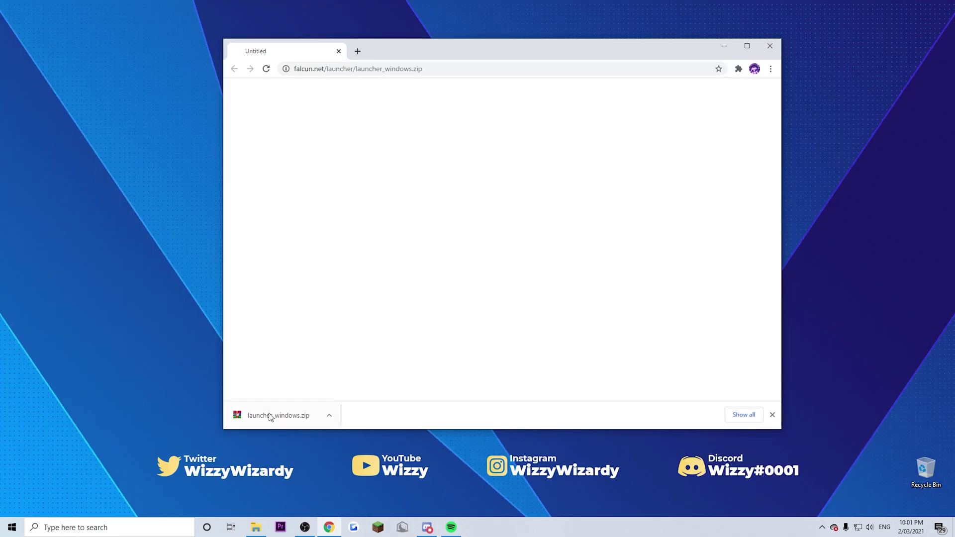
Step: Move launcher_windows.zip to the desktop, extract it, and run launcher_windows.exe
{"action": "left_click_drag", "start_coordinate": [271, 416], "coordinate": [29, 28]}
{"action": "right_click", "coordinate": [59, 20]}
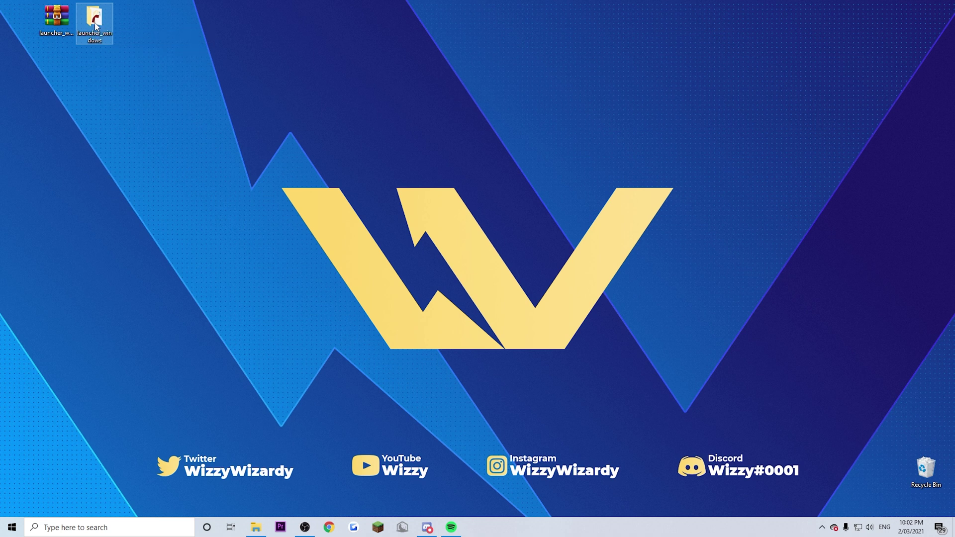
{"action": "double_click", "coordinate": [96, 23]}
{"action": "double_click", "coordinate": [412, 158]}
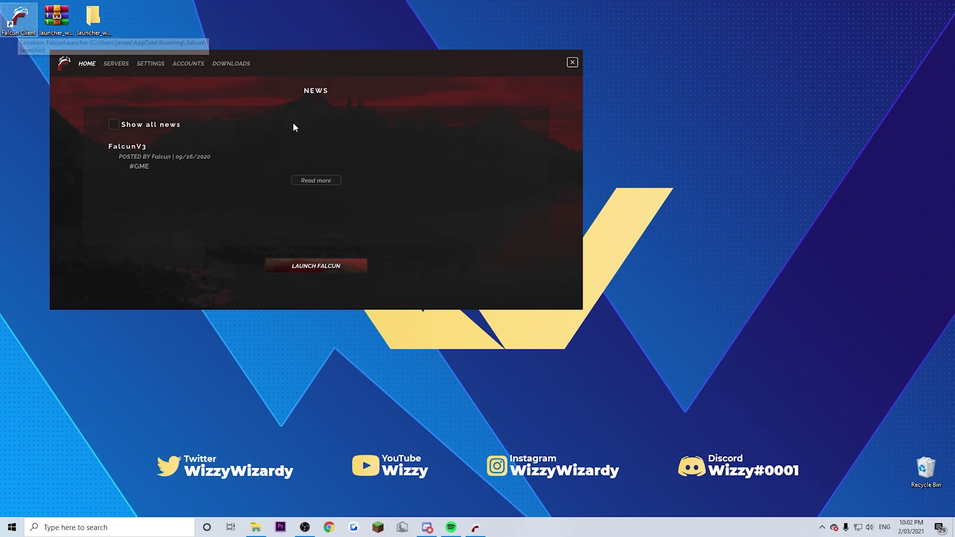
Step: Drag the Falcun Launcher news window to the middle of the desktop
{"action": "left_click_drag", "start_coordinate": [276, 70], "coordinate": [430, 75]}
{"action": "left_click_drag", "start_coordinate": [430, 188], "coordinate": [448, 255]}
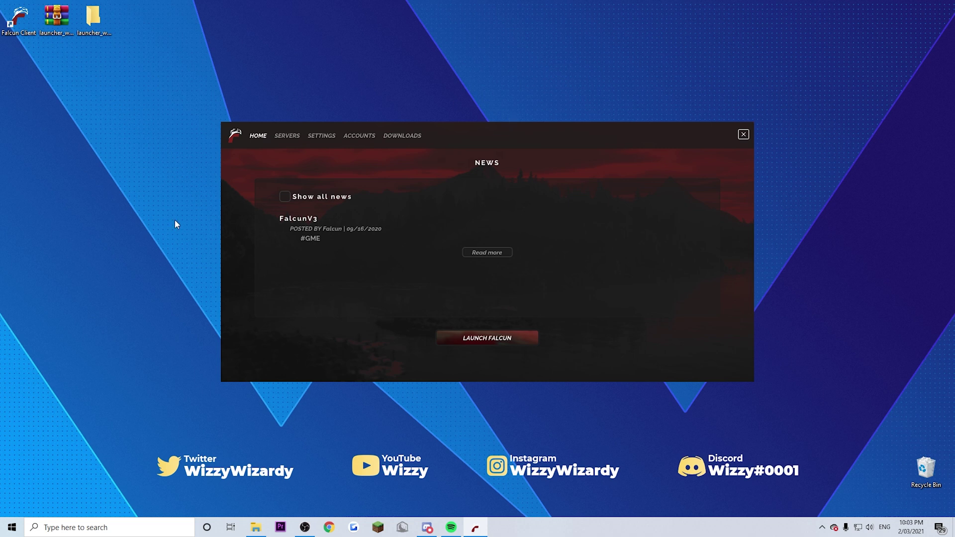
Step: Browse to %appdata%\.falcun\Falcun to check its contents, then minimize File Explorer
{"action": "key", "text": "super+r"}
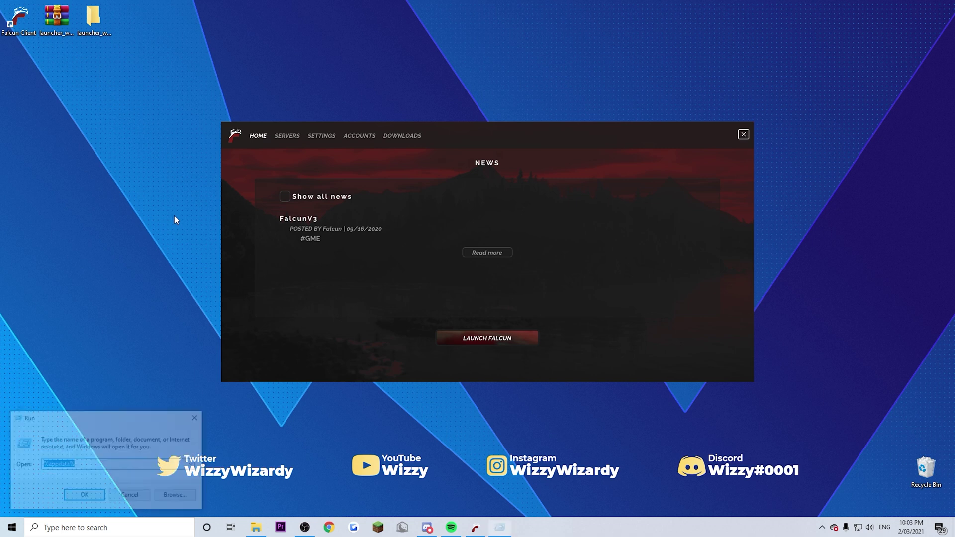
{"action": "left_click", "coordinate": [86, 501]}
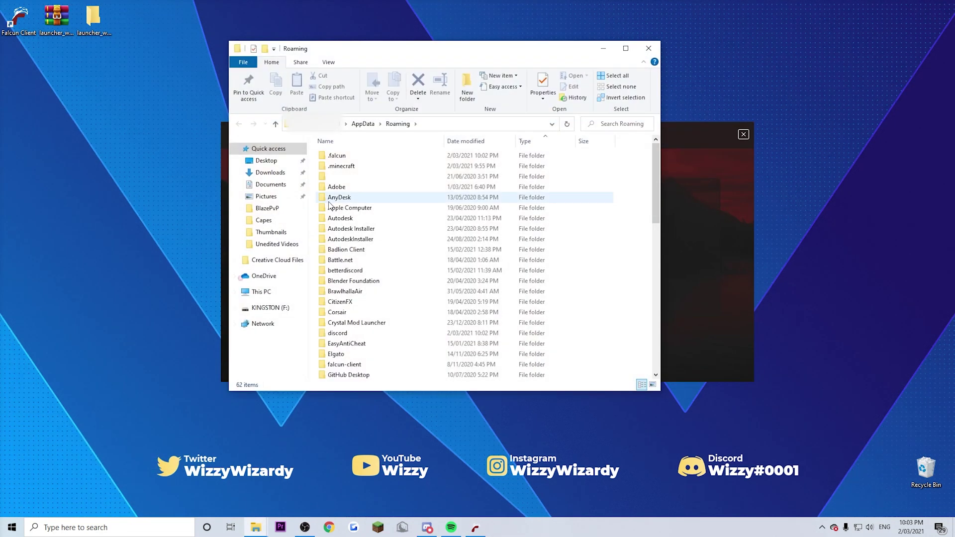
{"action": "double_click", "coordinate": [330, 156]}
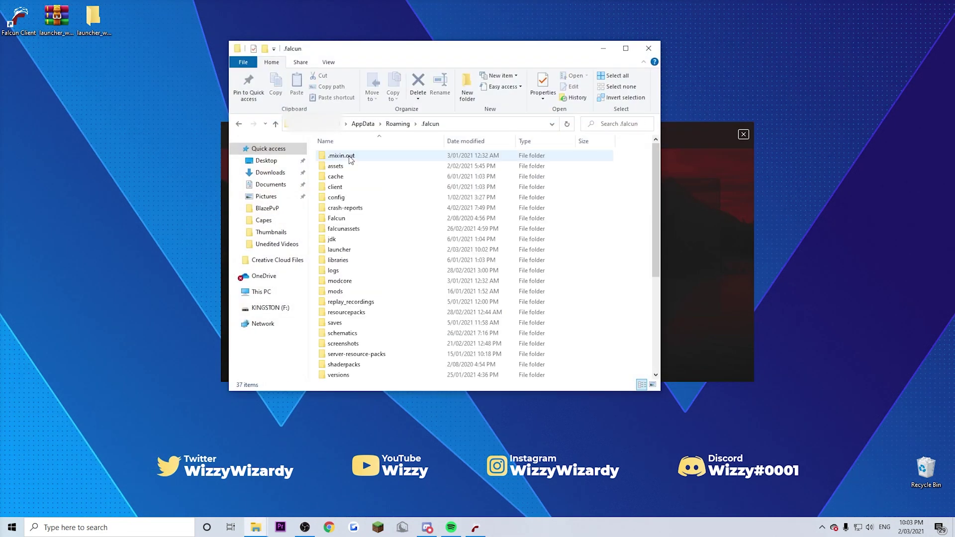
{"action": "double_click", "coordinate": [342, 218]}
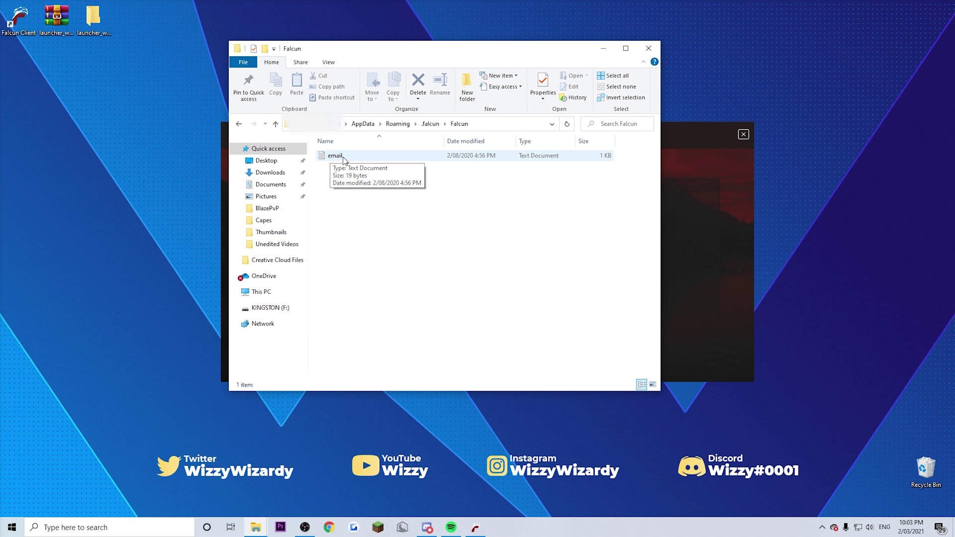
{"action": "left_click", "coordinate": [603, 48]}
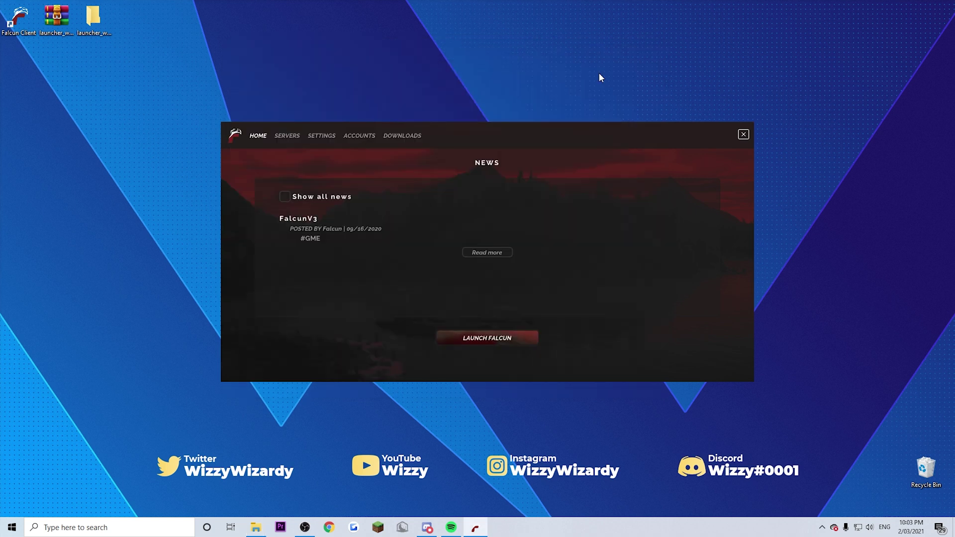
Step: Launch the Falcun client and open the in-game mod menu once Minecraft starts
{"action": "left_click", "coordinate": [497, 340]}
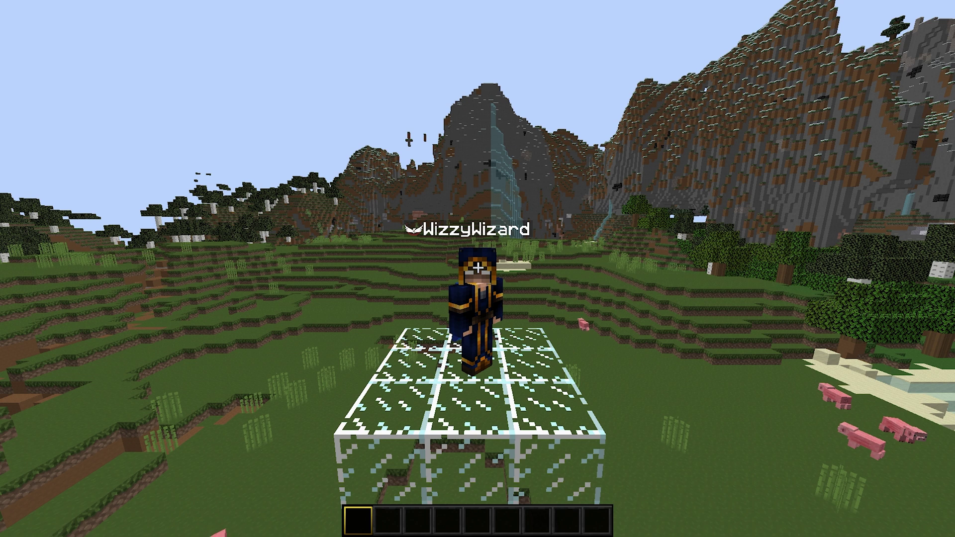
{"action": "key", "text": "Shift_R"}
Step: Scroll through the ALL mods list, check the Profiles page, and return to MODS
{"action": "scroll", "coordinate": [209, 244], "scroll_direction": "down", "scroll_amount": 1}
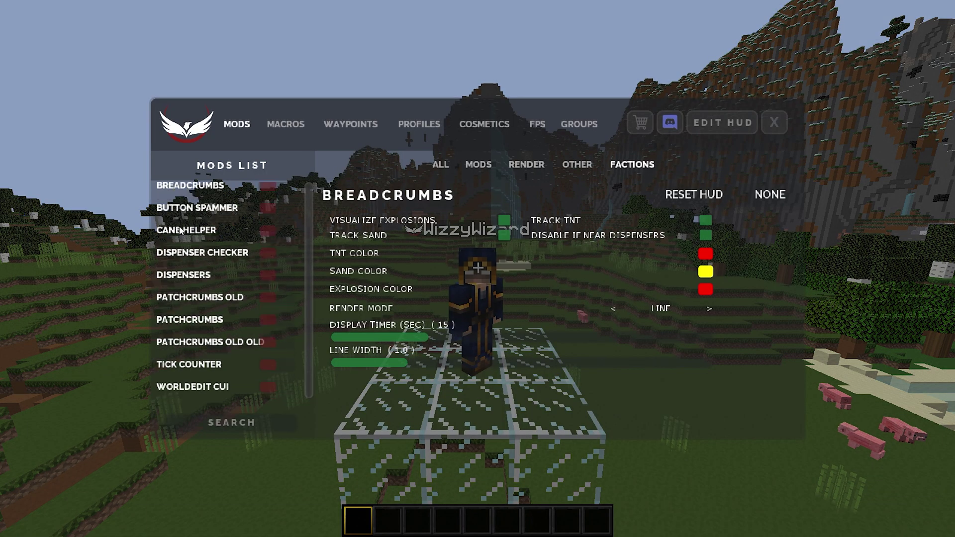
{"action": "scroll", "coordinate": [186, 231], "scroll_direction": "up", "scroll_amount": 1}
{"action": "left_click", "coordinate": [440, 164]}
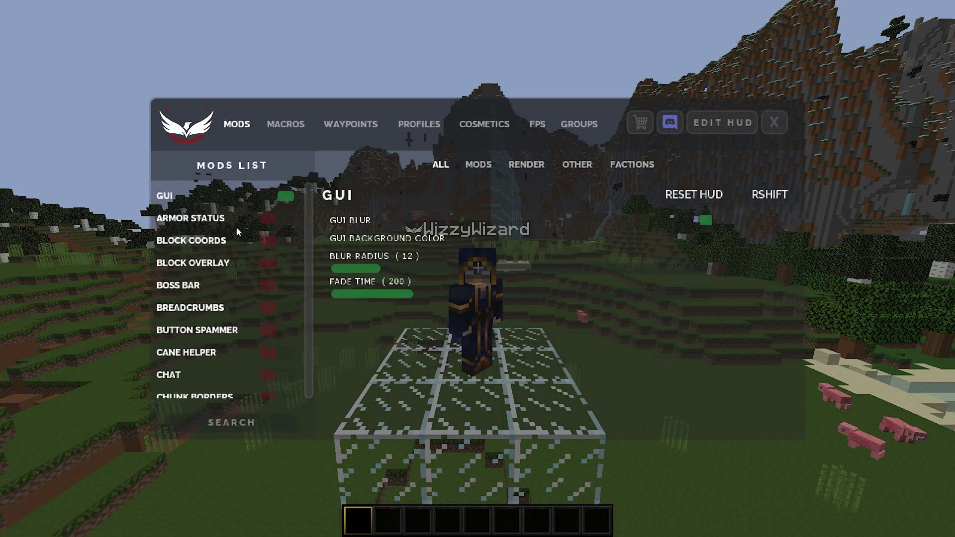
{"action": "scroll", "coordinate": [236, 230], "scroll_direction": "down", "scroll_amount": 4}
{"action": "scroll", "coordinate": [237, 232], "scroll_direction": "down", "scroll_amount": 12}
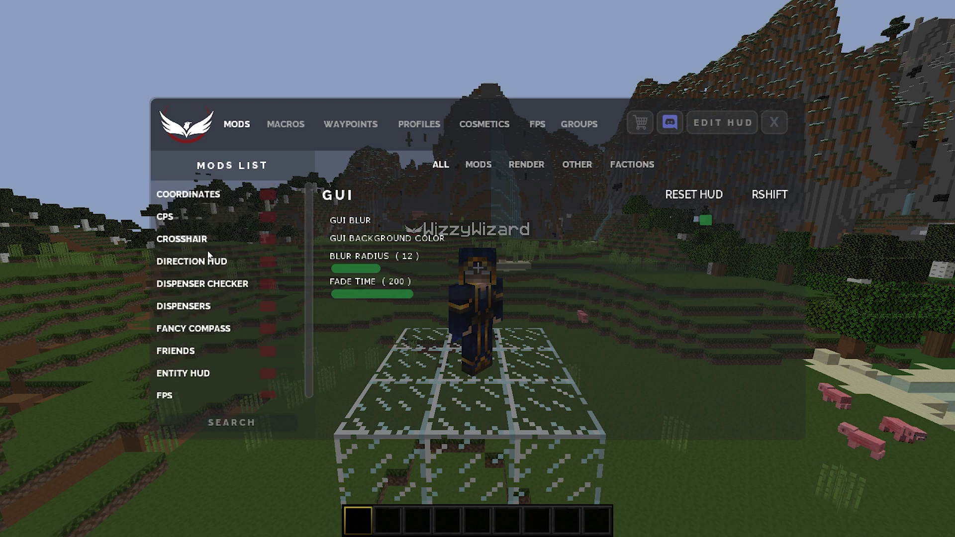
{"action": "scroll", "coordinate": [194, 267], "scroll_direction": "down", "scroll_amount": 15}
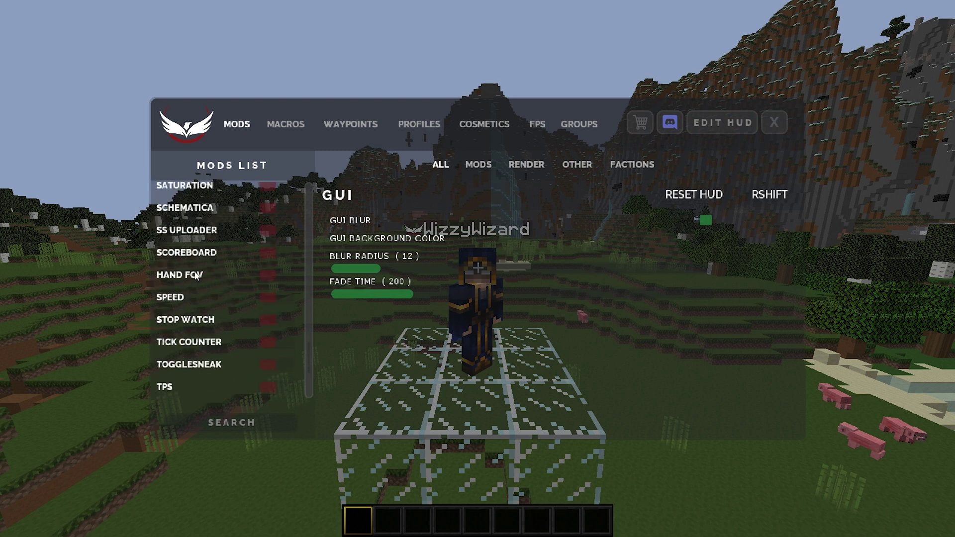
{"action": "scroll", "coordinate": [194, 278], "scroll_direction": "down", "scroll_amount": 1}
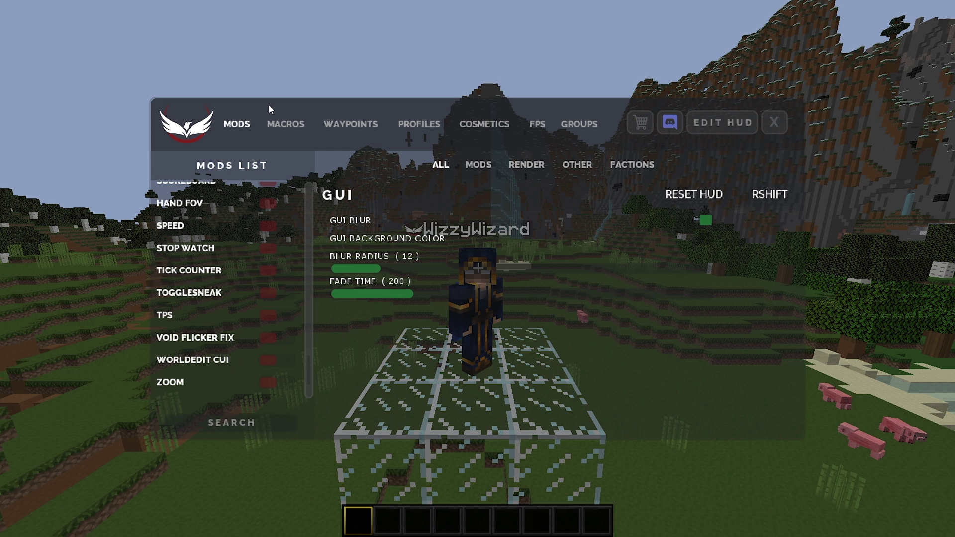
{"action": "left_click", "coordinate": [429, 124]}
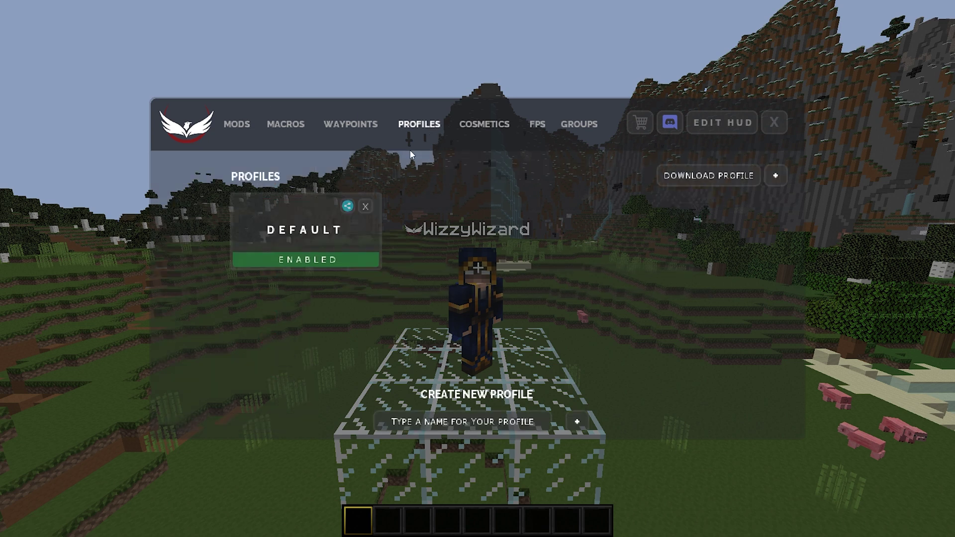
{"action": "left_click", "coordinate": [236, 122]}
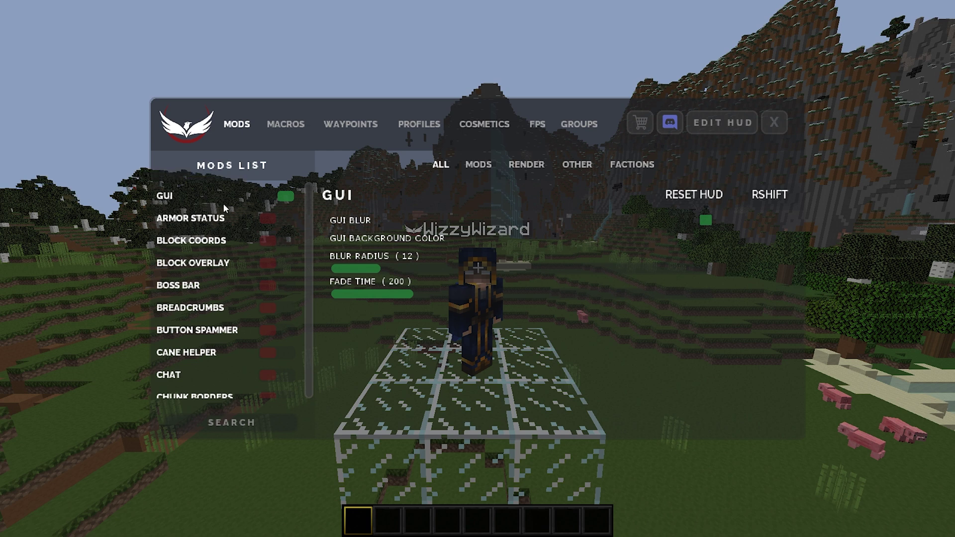
Step: Enable Armor Status and cycle its Value Display back to Value Damage
{"action": "left_click", "coordinate": [213, 219]}
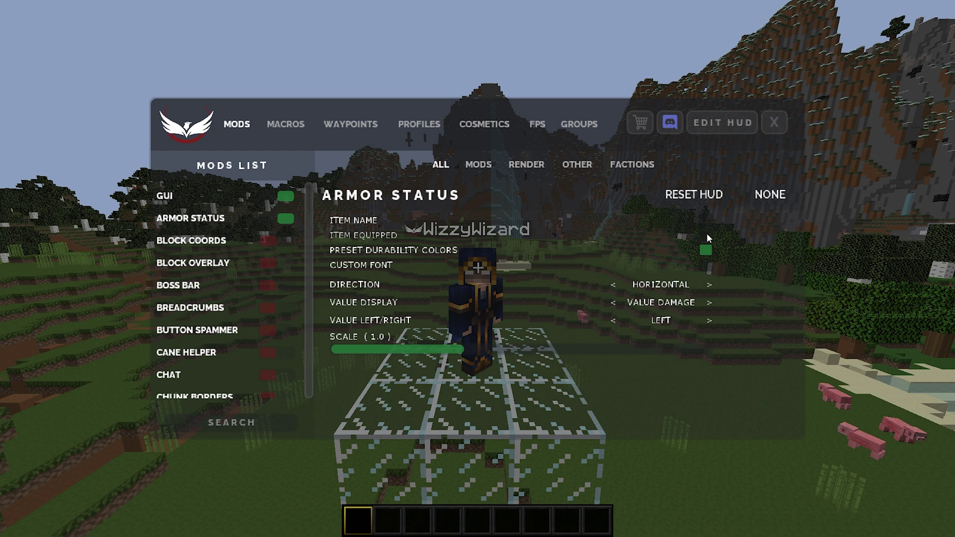
{"action": "left_click", "coordinate": [709, 303]}
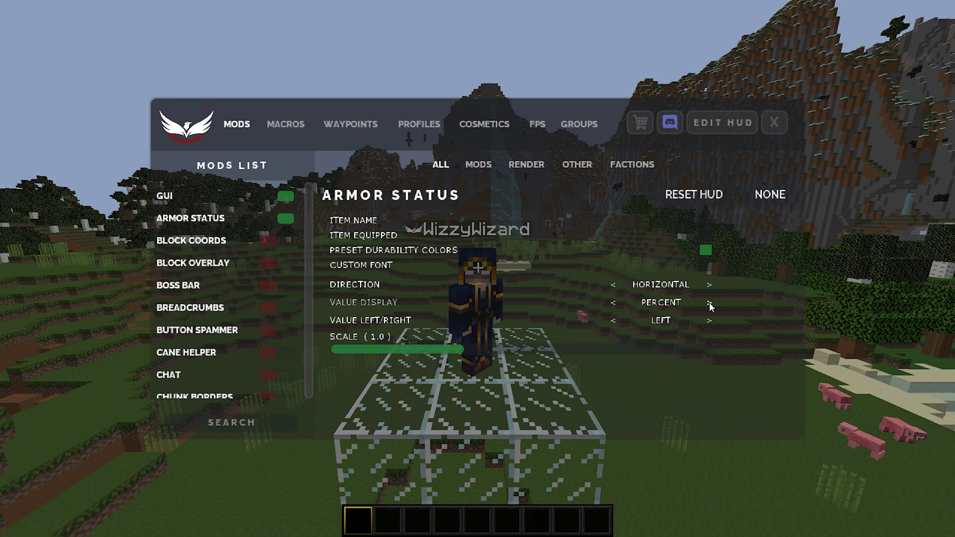
{"action": "left_click", "coordinate": [710, 303]}
{"action": "left_click", "coordinate": [709, 303]}
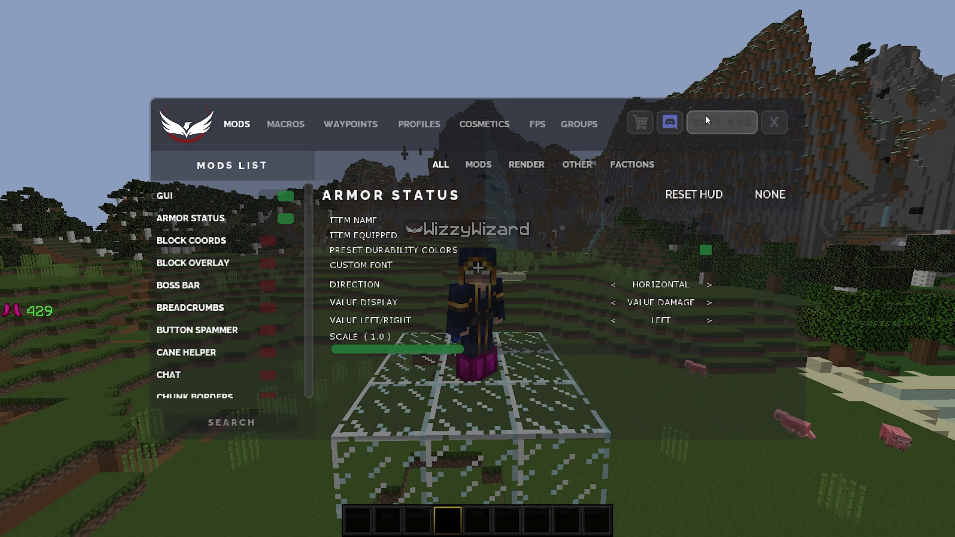
Step: Move the armour readout to the top-left corner in Edit HUD, then switch on Block Coords
{"action": "left_click", "coordinate": [722, 120]}
{"action": "left_click_drag", "start_coordinate": [112, 297], "coordinate": [169, 55]}
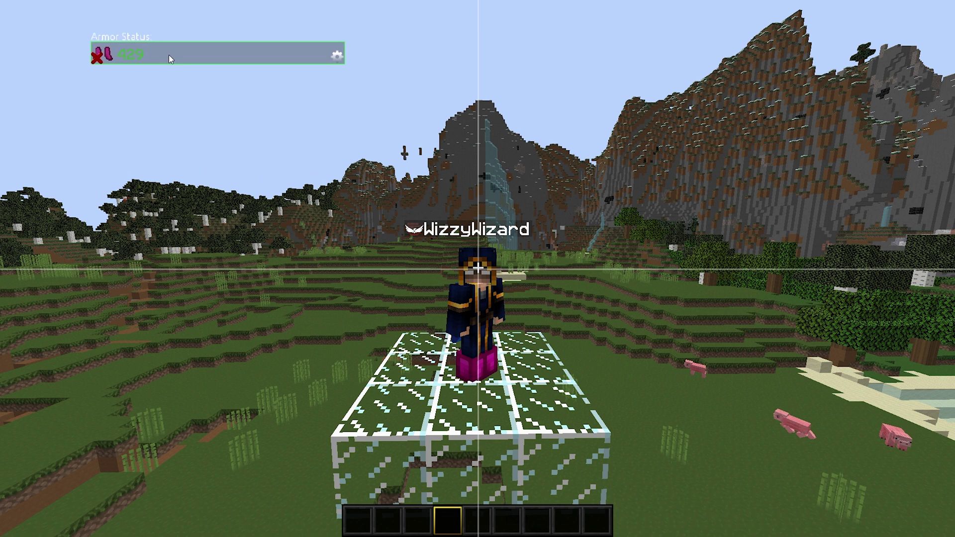
{"action": "key", "text": "Escape"}
{"action": "left_click", "coordinate": [277, 242]}
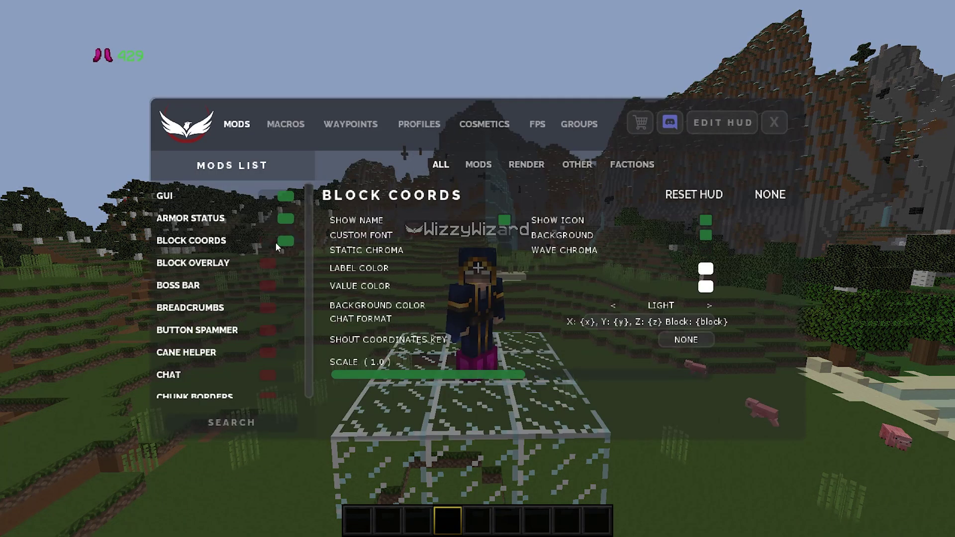
Step: Turn Block Coords off and enable Block Overlay with a green #00FF00FF outline colour
{"action": "left_click", "coordinate": [276, 242]}
{"action": "left_click", "coordinate": [214, 263]}
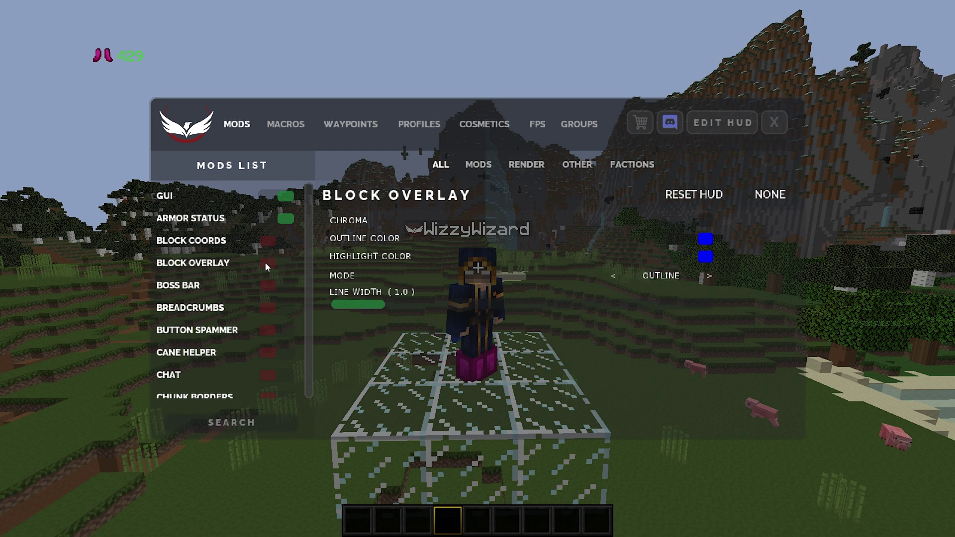
{"action": "left_click", "coordinate": [705, 238]}
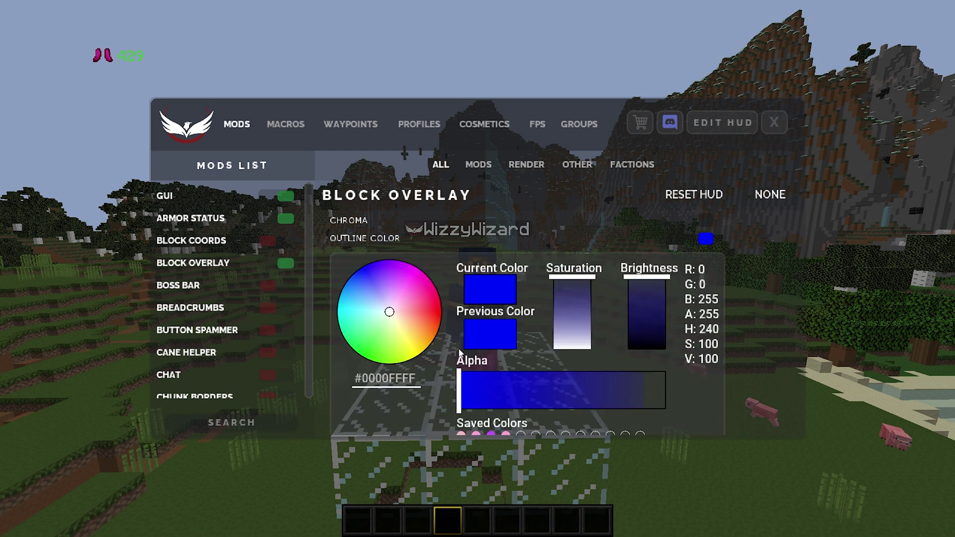
{"action": "scroll", "coordinate": [500, 334], "scroll_direction": "down", "scroll_amount": 2}
{"action": "left_click", "coordinate": [491, 342]}
{"action": "scroll", "coordinate": [721, 366], "scroll_direction": "down", "scroll_amount": 1}
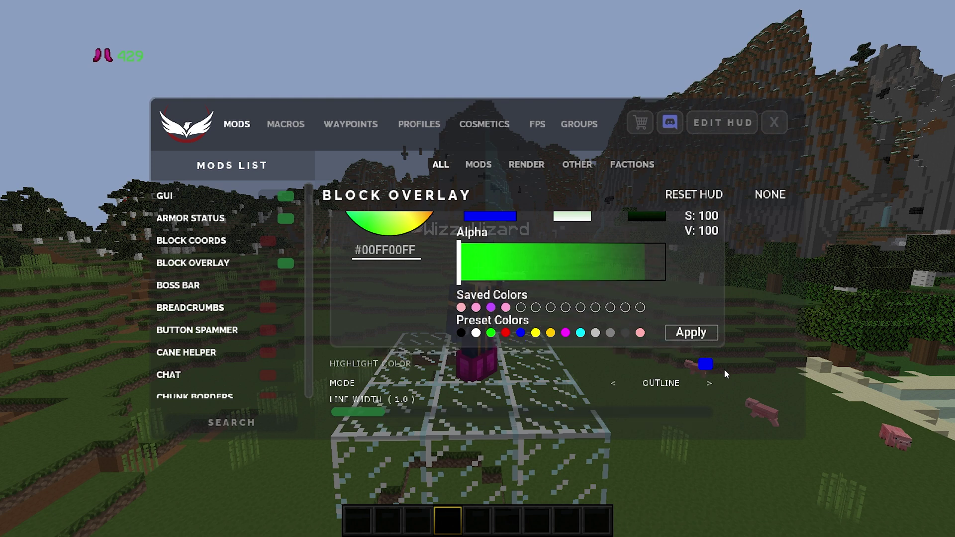
{"action": "left_click", "coordinate": [706, 364]}
{"action": "scroll", "coordinate": [462, 374], "scroll_direction": "down", "scroll_amount": 3}
Step: Test the green block outline in-game from third-person view, then open the Boss Bar settings
{"action": "key", "text": "Escape"}
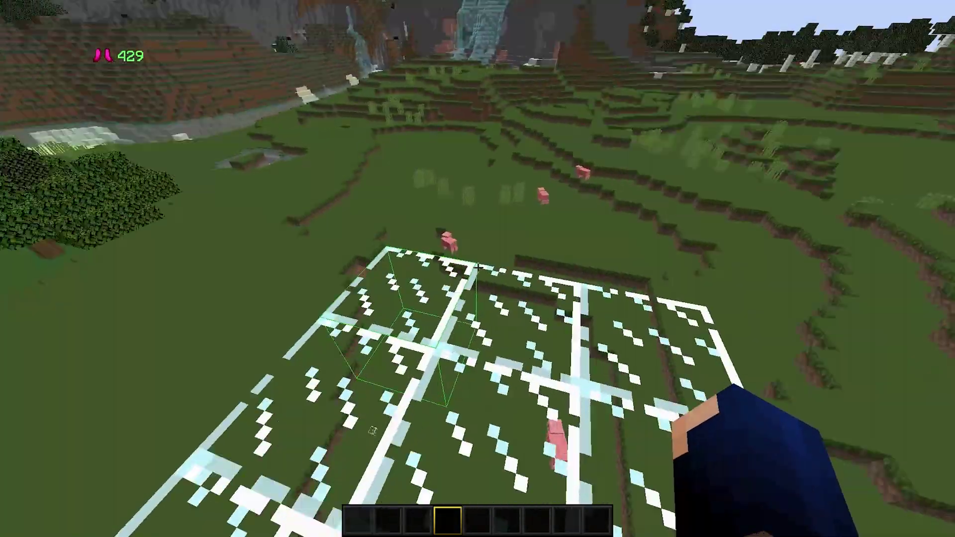
{"action": "key", "text": "F6"}
{"action": "key", "text": "Escape"}
{"action": "key", "text": "F5"}
{"action": "key", "text": "F5"}
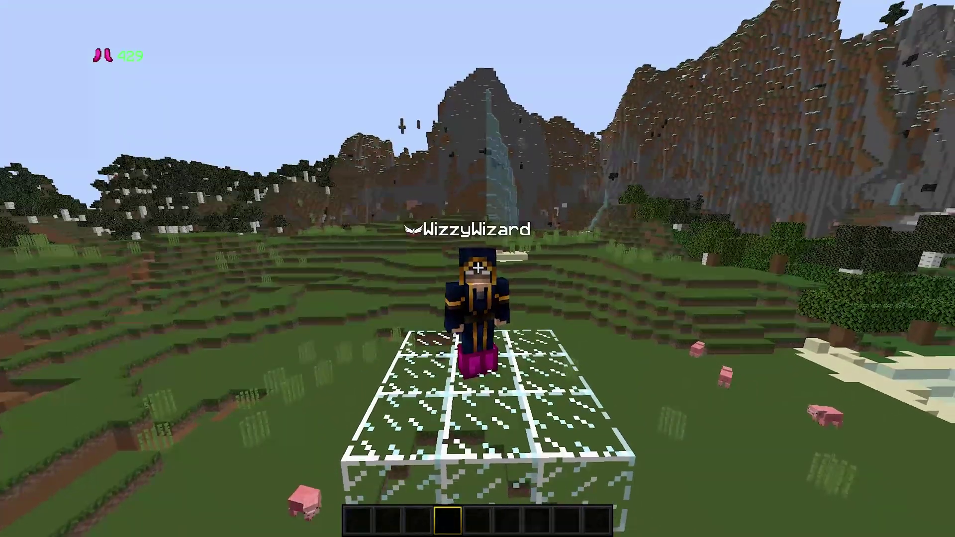
{"action": "key", "text": "Shift_R"}
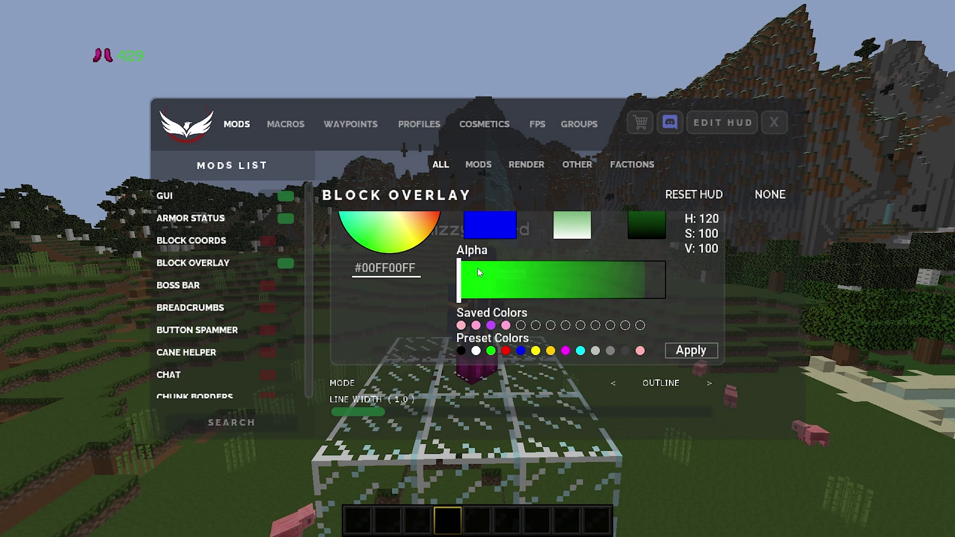
{"action": "left_click", "coordinate": [188, 288]}
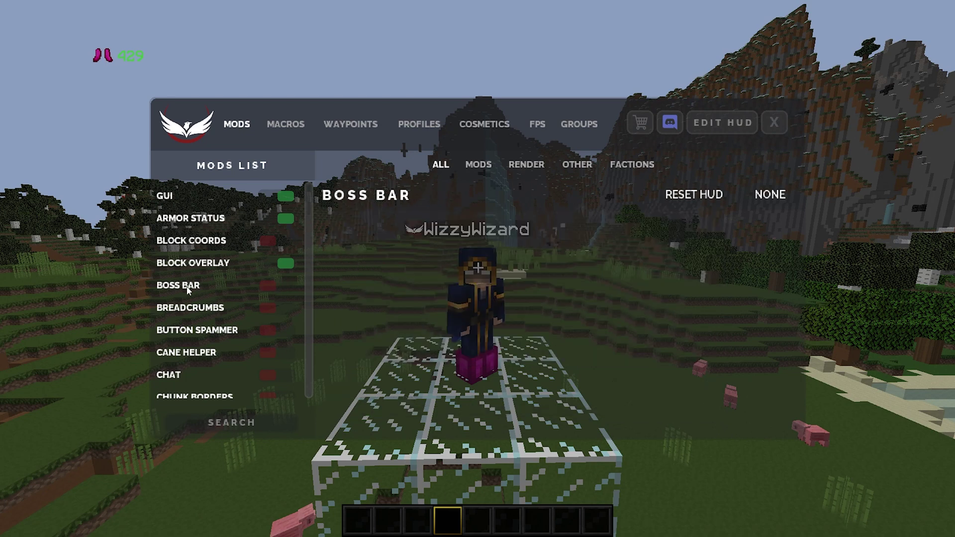
Step: Browse the Breadcrumbs and Button Spammer settings, then turn Cane Helper on
{"action": "left_click", "coordinate": [188, 309]}
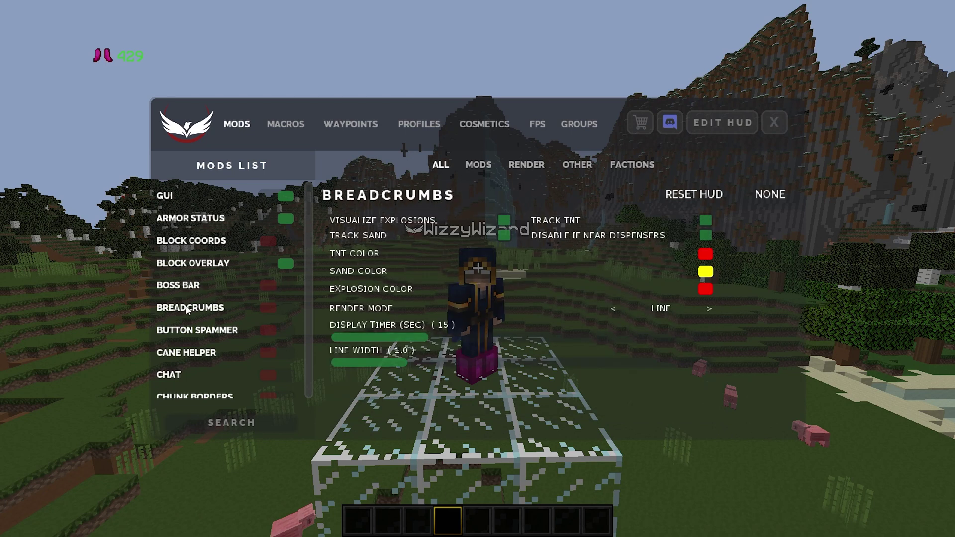
{"action": "left_click", "coordinate": [195, 333]}
{"action": "scroll", "coordinate": [195, 333], "scroll_direction": "down", "scroll_amount": 1}
{"action": "left_click", "coordinate": [195, 330]}
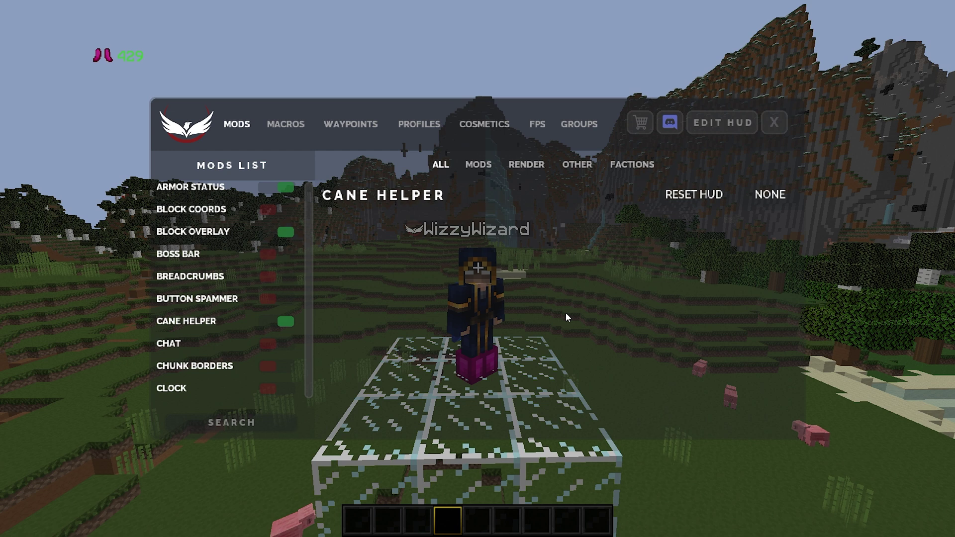
Step: View the Chat settings, then open the Chunk Borders settings (Static mode, radius 3)
{"action": "left_click", "coordinate": [270, 343]}
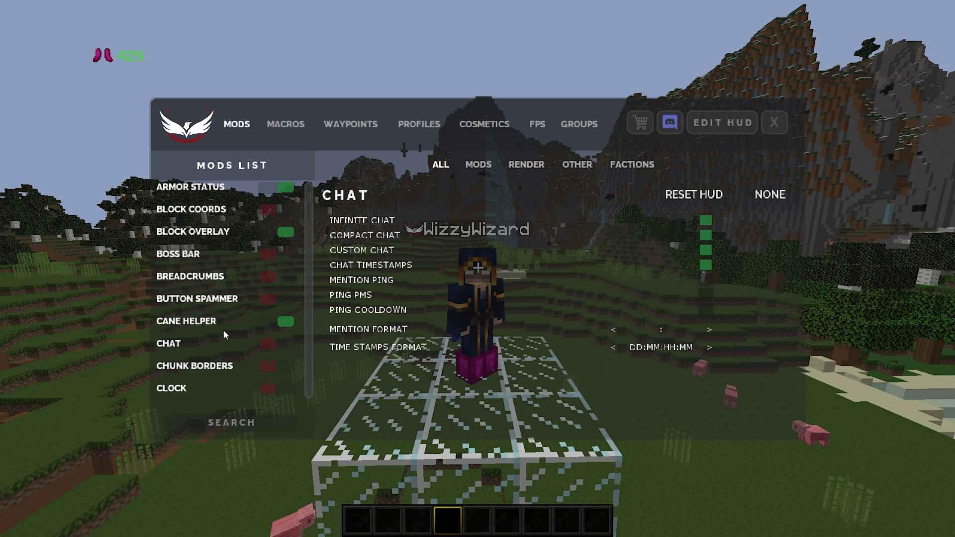
{"action": "scroll", "coordinate": [221, 338], "scroll_direction": "down", "scroll_amount": 1}
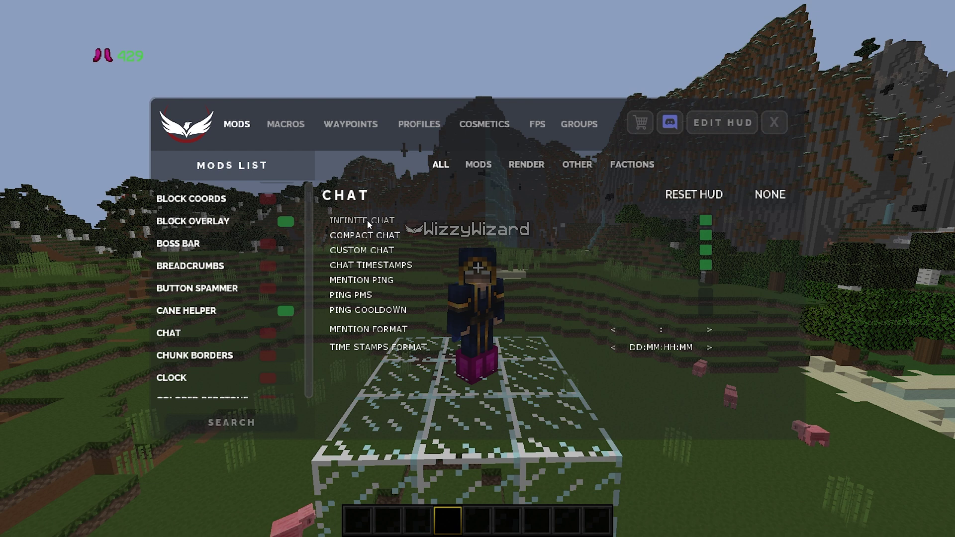
{"action": "scroll", "coordinate": [251, 346], "scroll_direction": "down", "scroll_amount": 1}
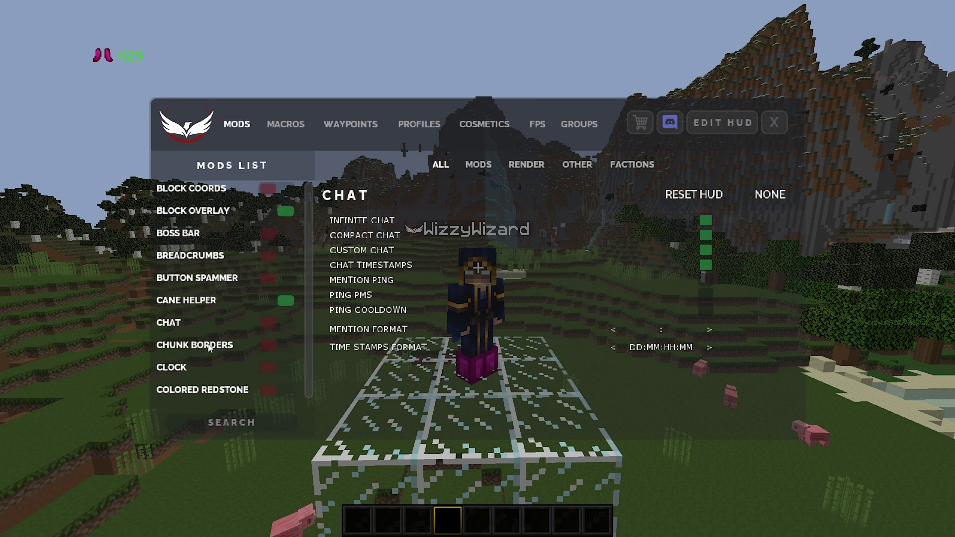
{"action": "left_click", "coordinate": [215, 346]}
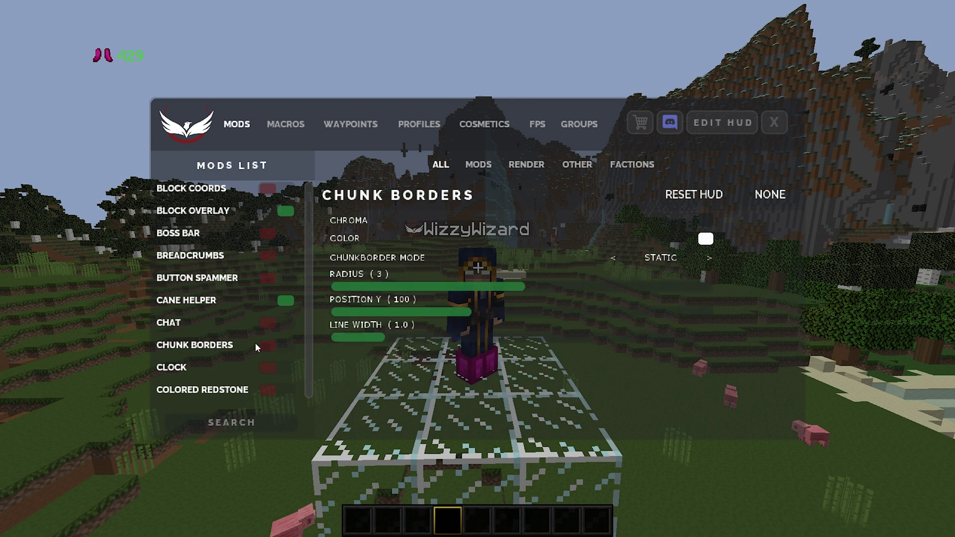
{"action": "scroll", "coordinate": [251, 343], "scroll_direction": "down", "scroll_amount": 2}
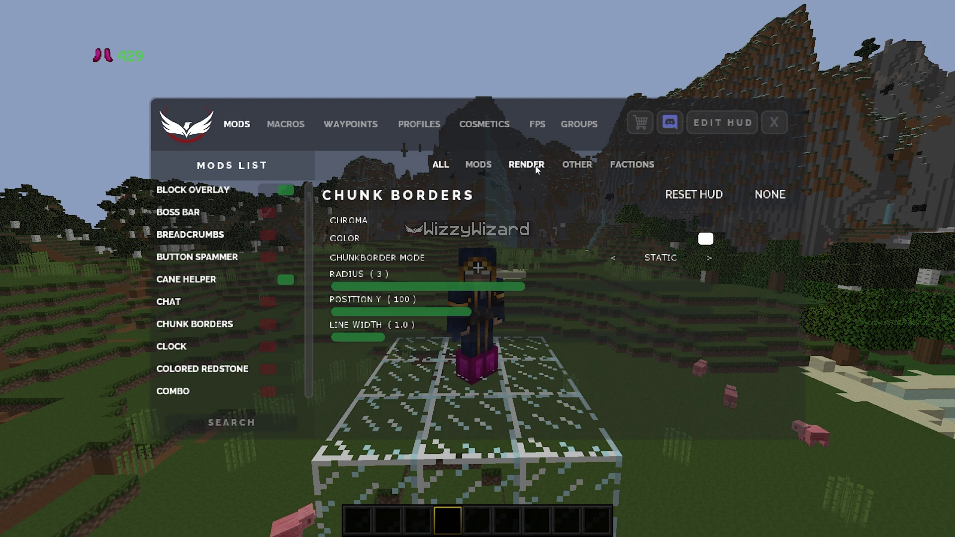
Step: Enable chunk border lines and cycle the mode through Dynamic back to Vertical
{"action": "left_click", "coordinate": [268, 326]}
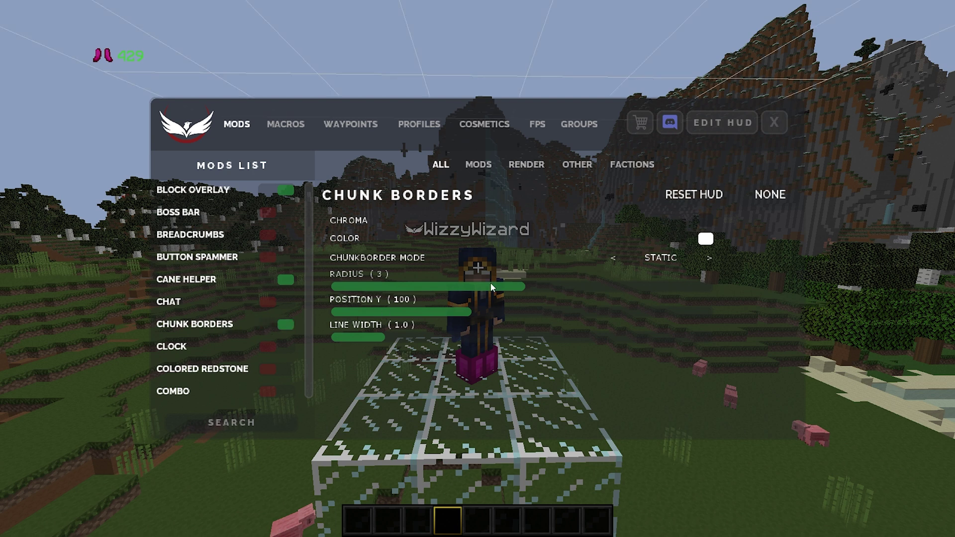
{"action": "left_click", "coordinate": [710, 258]}
{"action": "left_click", "coordinate": [710, 258]}
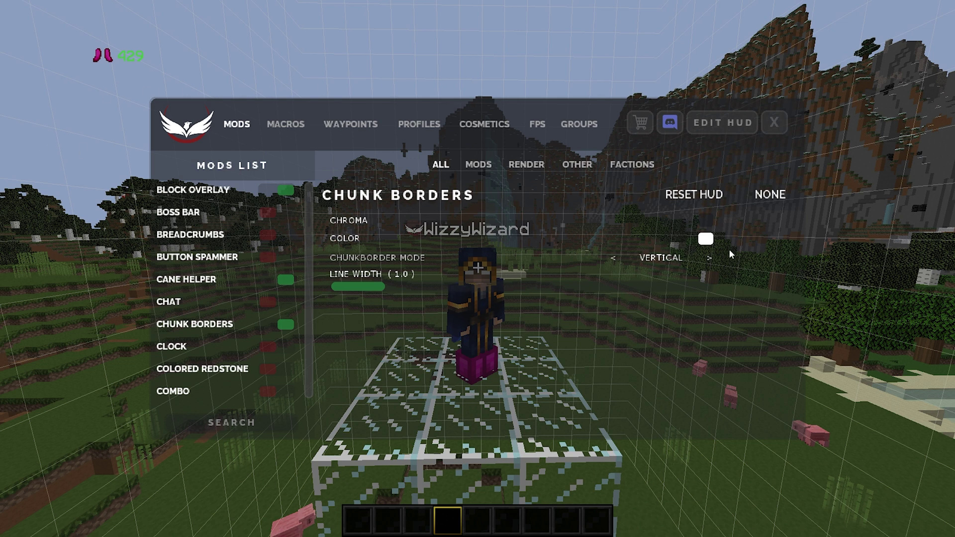
{"action": "left_click", "coordinate": [709, 258]}
{"action": "left_click", "coordinate": [710, 259]}
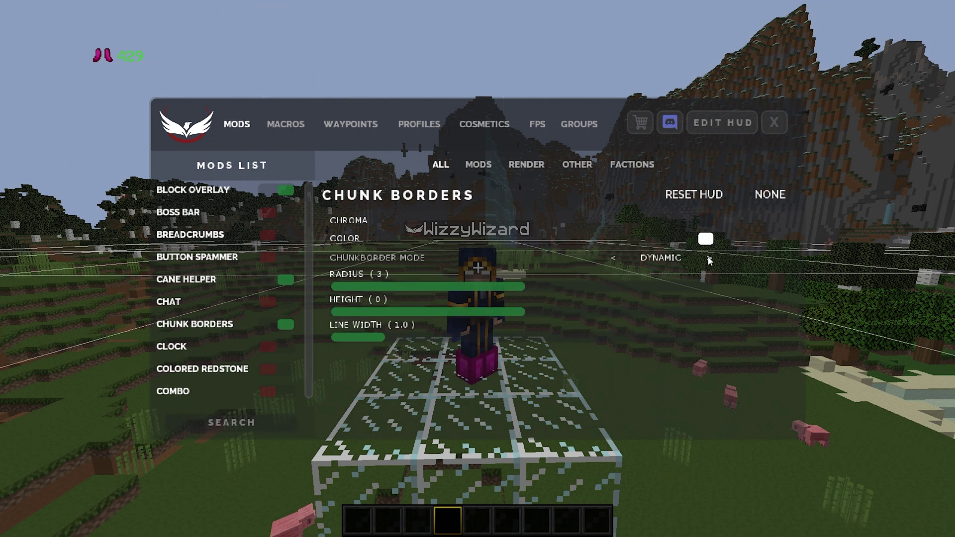
{"action": "left_click", "coordinate": [710, 258]}
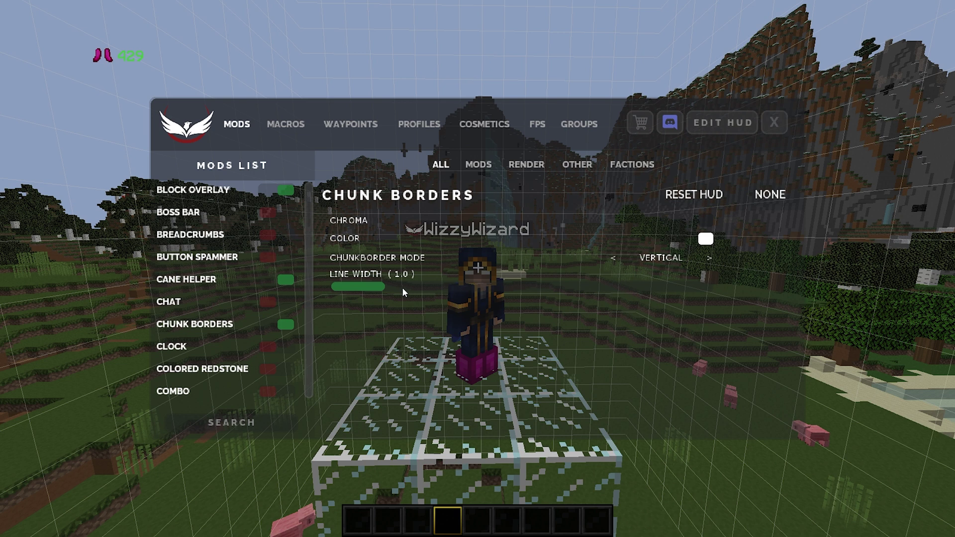
Step: Turn the Clock mod on and off again, then view the Colored Redstone settings
{"action": "scroll", "coordinate": [246, 314], "scroll_direction": "down", "scroll_amount": 1}
{"action": "left_click", "coordinate": [247, 315]}
{"action": "left_click", "coordinate": [273, 316]}
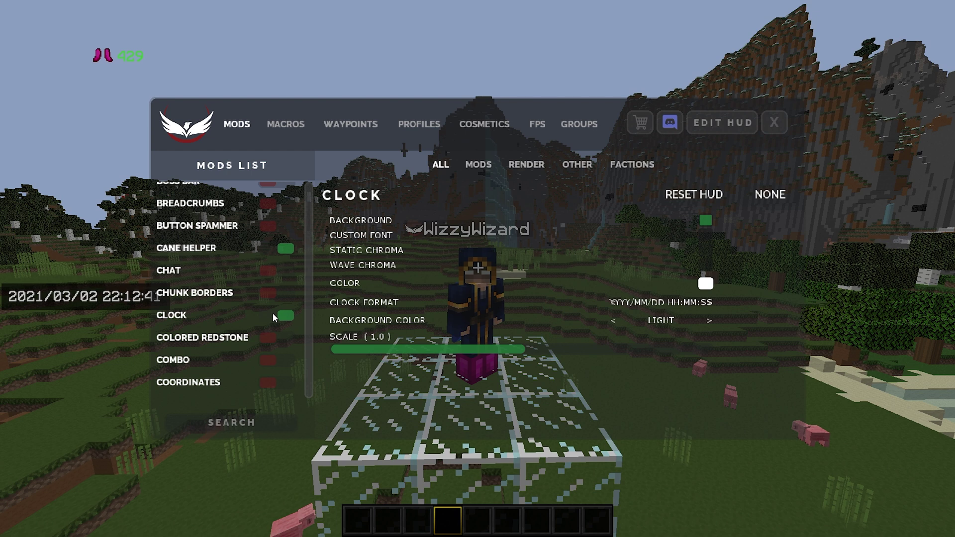
{"action": "left_click", "coordinate": [273, 312]}
{"action": "scroll", "coordinate": [229, 318], "scroll_direction": "down", "scroll_amount": 1}
{"action": "left_click", "coordinate": [229, 318]}
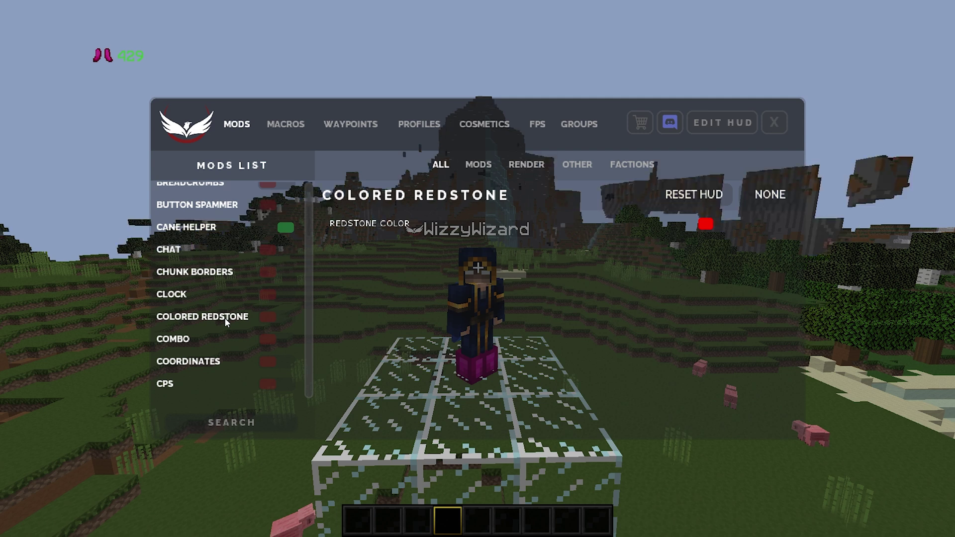
Step: View the Combo settings, then the Coordinates settings (Vertical mode, scale 1.0)
{"action": "left_click", "coordinate": [179, 339]}
{"action": "scroll", "coordinate": [183, 307], "scroll_direction": "down", "scroll_amount": 1}
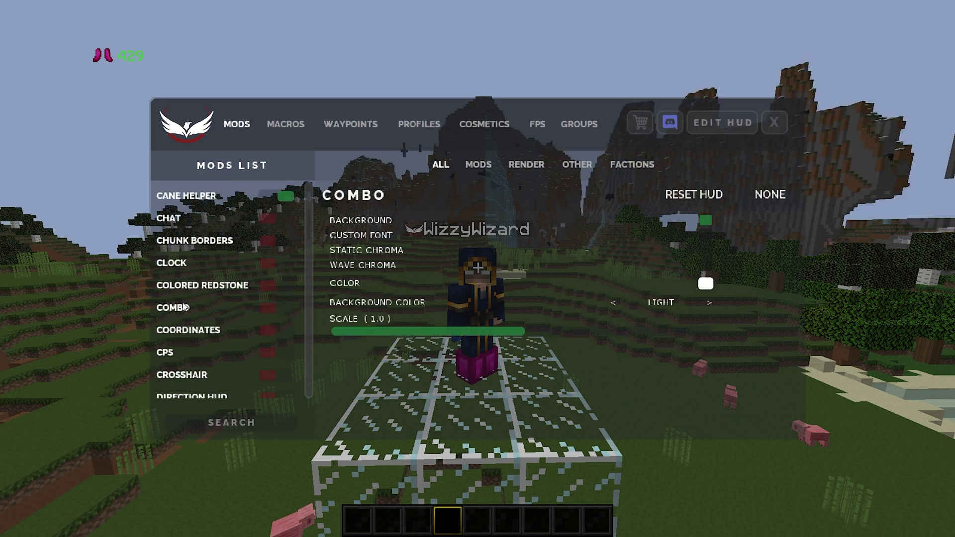
{"action": "left_click", "coordinate": [191, 332]}
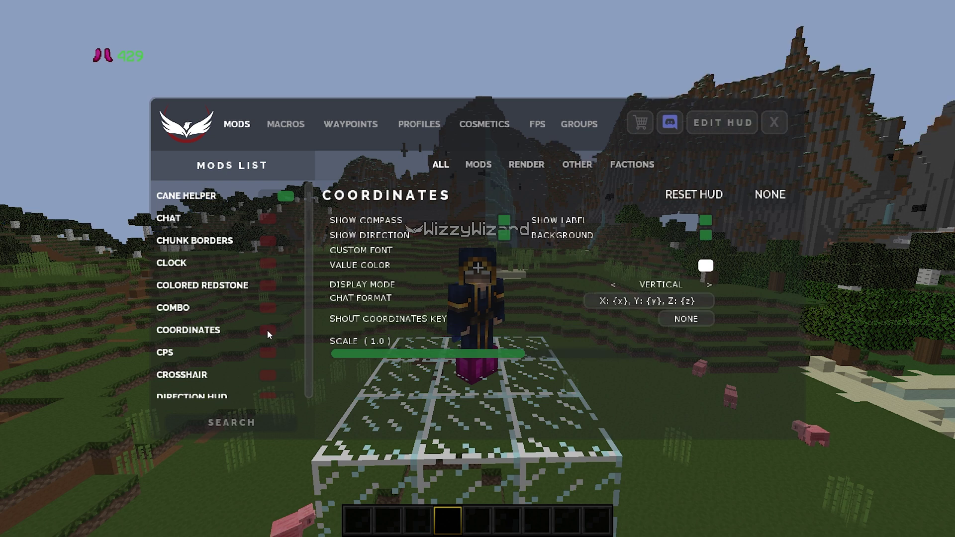
Step: Enable the Coordinates HUD without background, biome line, X/Y/Z labels or preset biome colours
{"action": "left_click", "coordinate": [267, 330]}
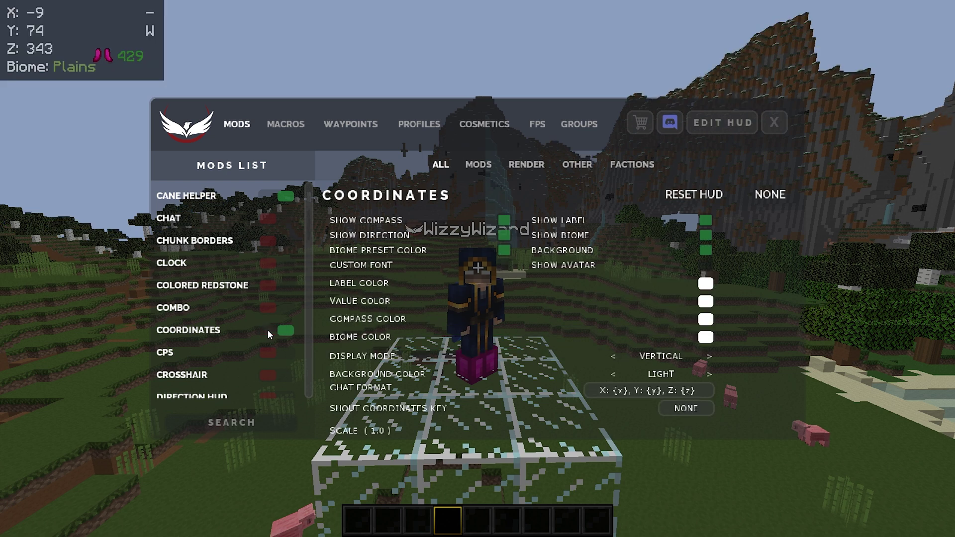
{"action": "left_click", "coordinate": [707, 250]}
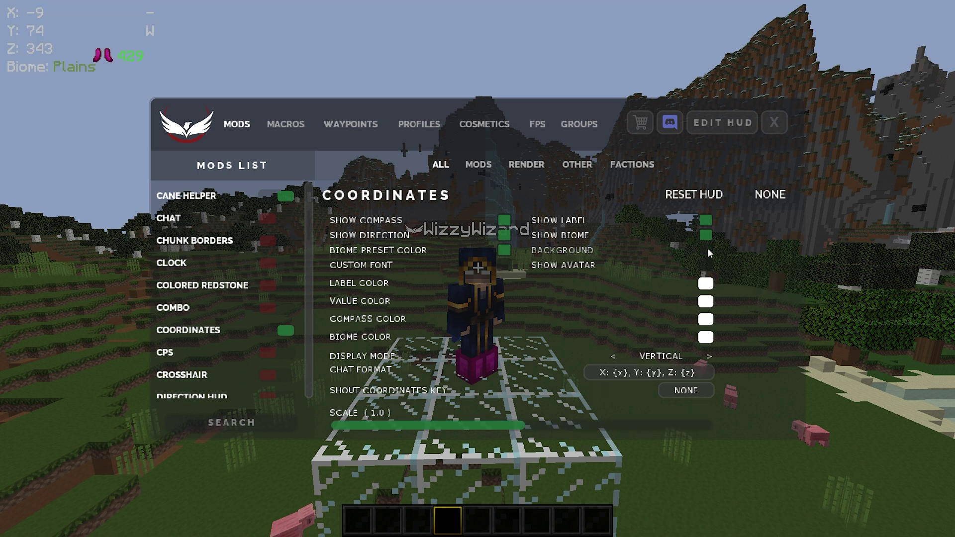
{"action": "left_click", "coordinate": [708, 235]}
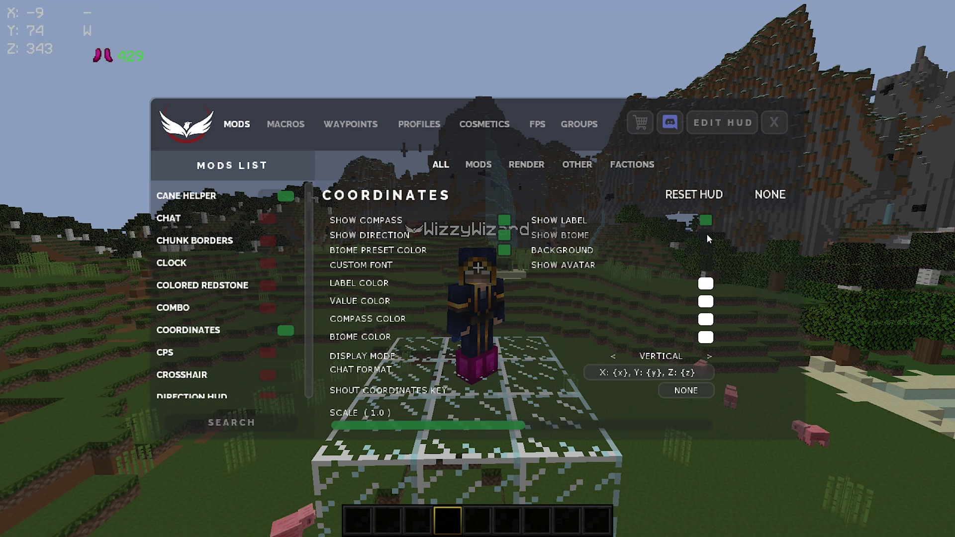
{"action": "left_click", "coordinate": [705, 220]}
{"action": "left_click", "coordinate": [706, 220]}
{"action": "left_click", "coordinate": [705, 220]}
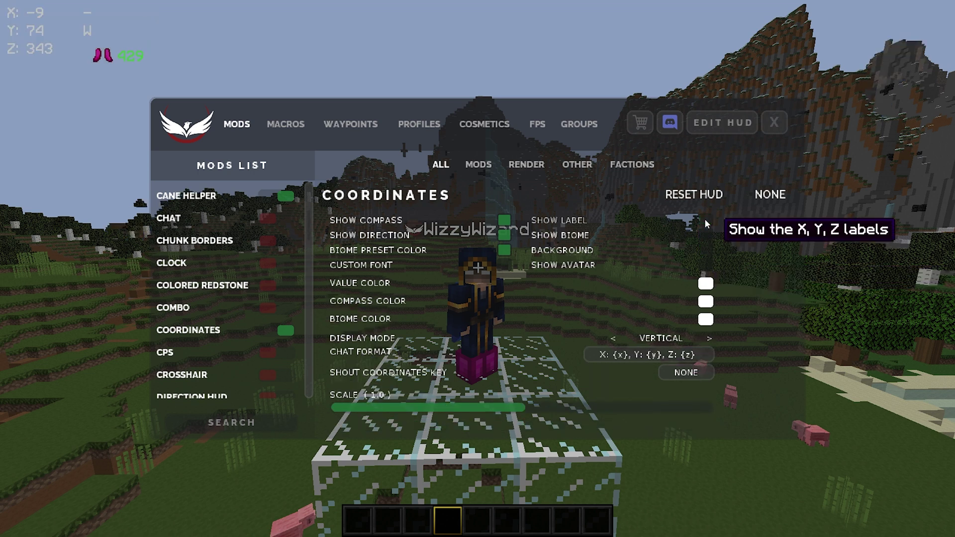
{"action": "left_click", "coordinate": [502, 249]}
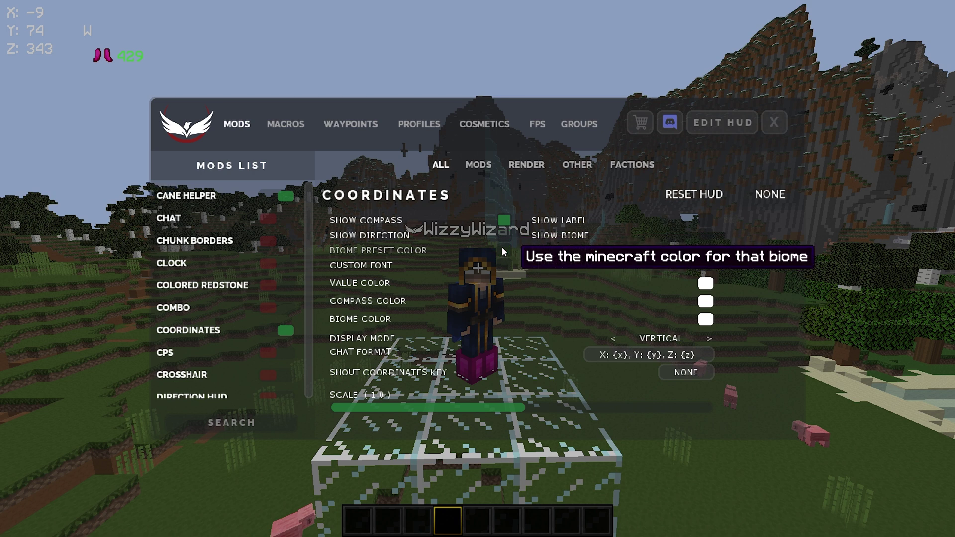
Step: Enable the CPS counter and click rapidly in game to test it
{"action": "scroll", "coordinate": [229, 298], "scroll_direction": "down", "scroll_amount": 2}
{"action": "left_click", "coordinate": [198, 300]}
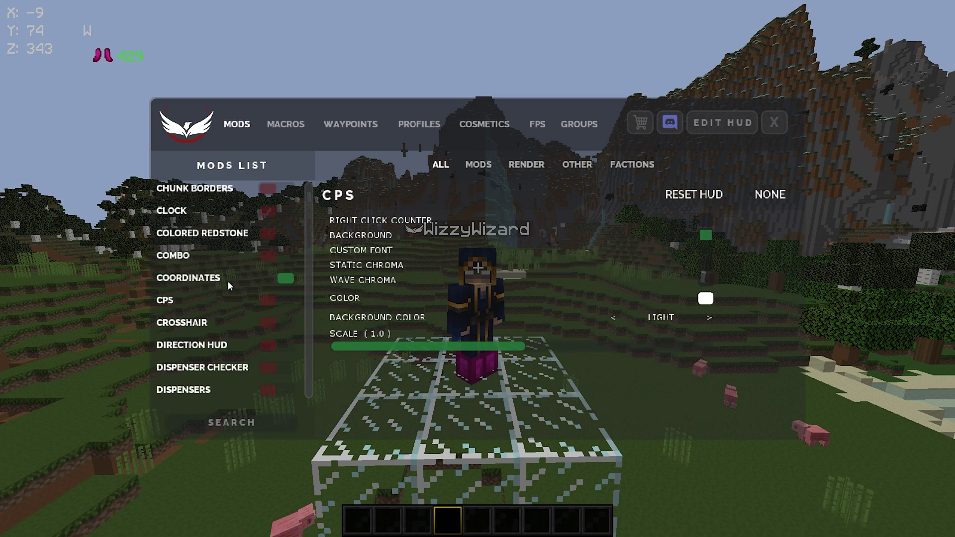
{"action": "left_click", "coordinate": [273, 305]}
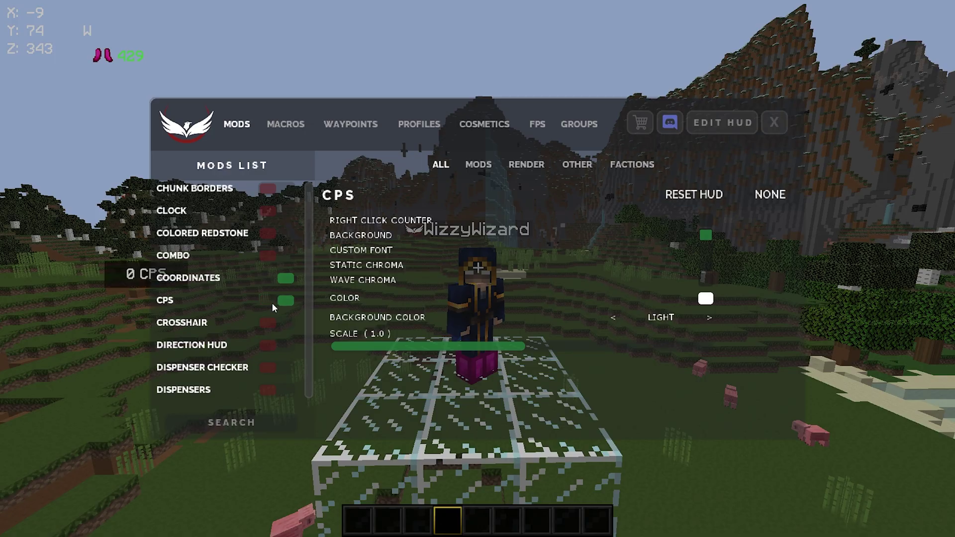
{"action": "key", "text": "Escape"}
{"action": "left_click", "coordinate": [477, 269]}
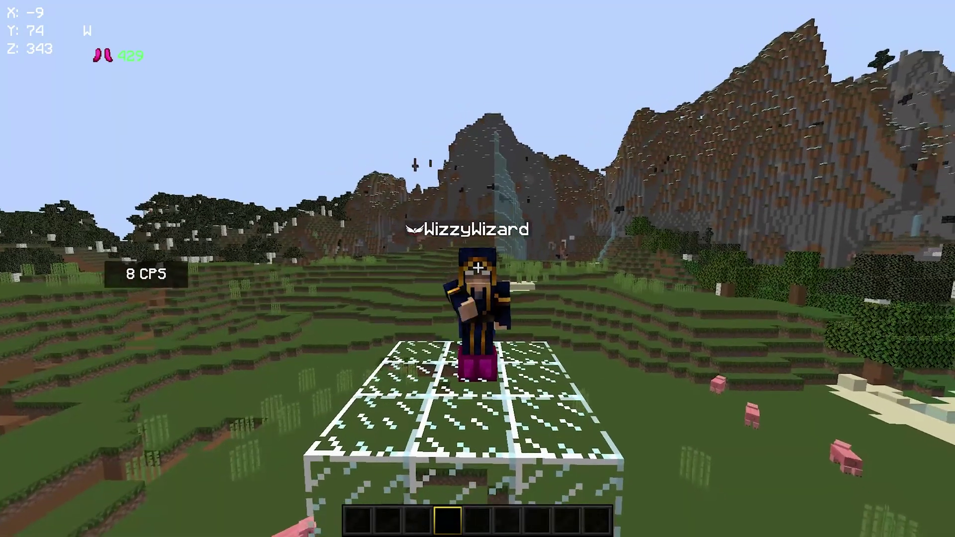
{"action": "left_click", "coordinate": [478, 268]}
{"action": "left_click", "coordinate": [477, 269]}
{"action": "left_click", "coordinate": [477, 268]}
{"action": "left_click", "coordinate": [478, 269]}
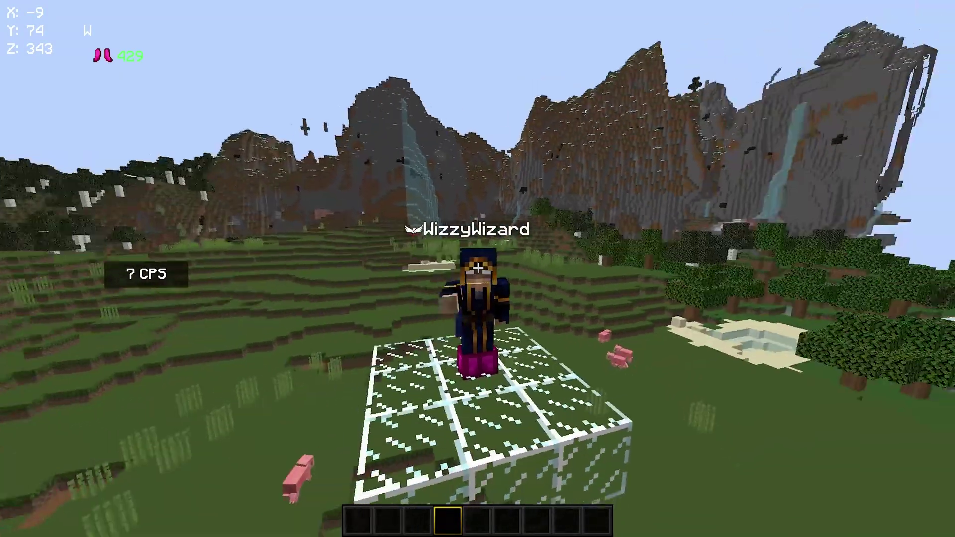
{"action": "left_click", "coordinate": [477, 269]}
{"action": "left_click", "coordinate": [477, 268]}
{"action": "left_click", "coordinate": [477, 268]}
Step: Keep clicking until the CPS readout reaches 10
{"action": "left_click", "coordinate": [478, 268]}
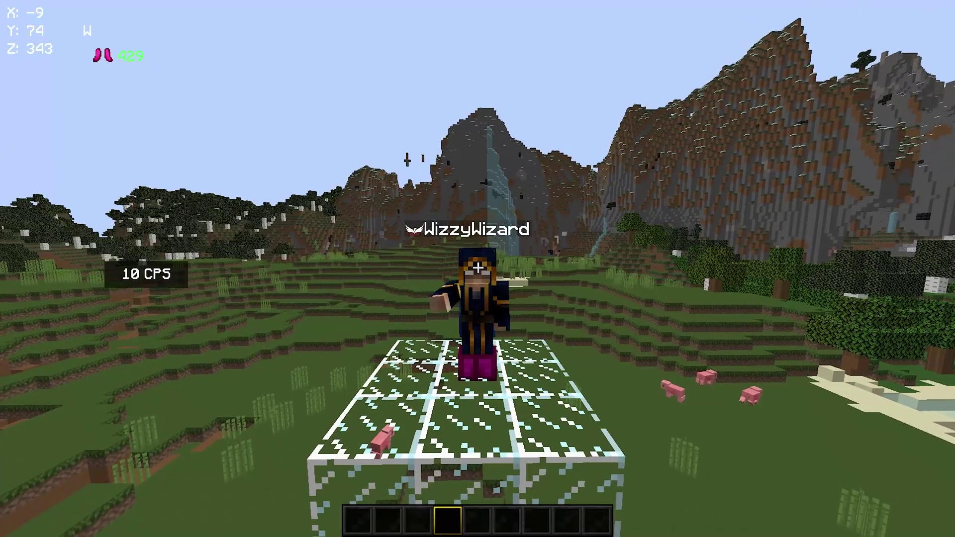
{"action": "left_click", "coordinate": [477, 269]}
{"action": "left_click", "coordinate": [478, 269]}
{"action": "left_click", "coordinate": [478, 269]}
Step: Draw a red vertical line and horizontal dash on the crosshair canvas and preview it in game
{"action": "key", "text": "Shift_R"}
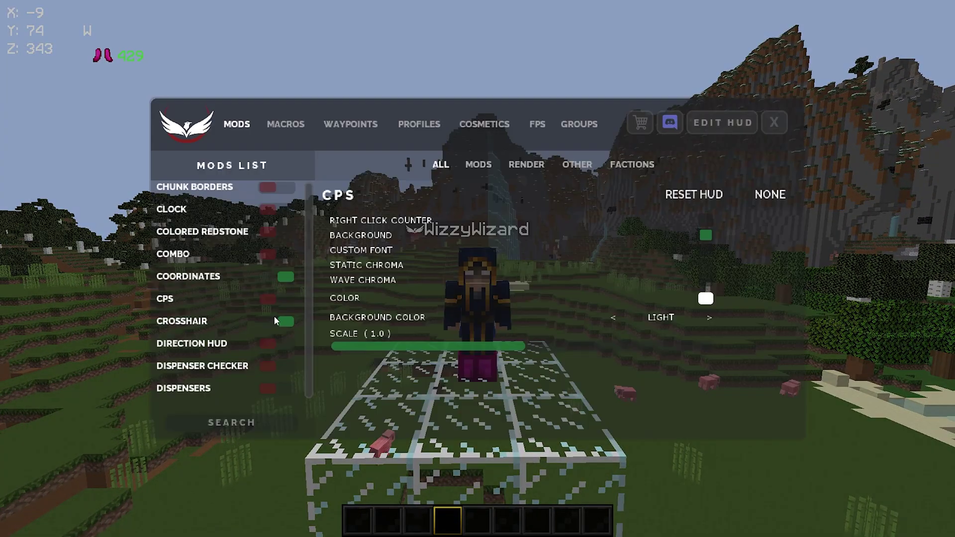
{"action": "left_click", "coordinate": [215, 321]}
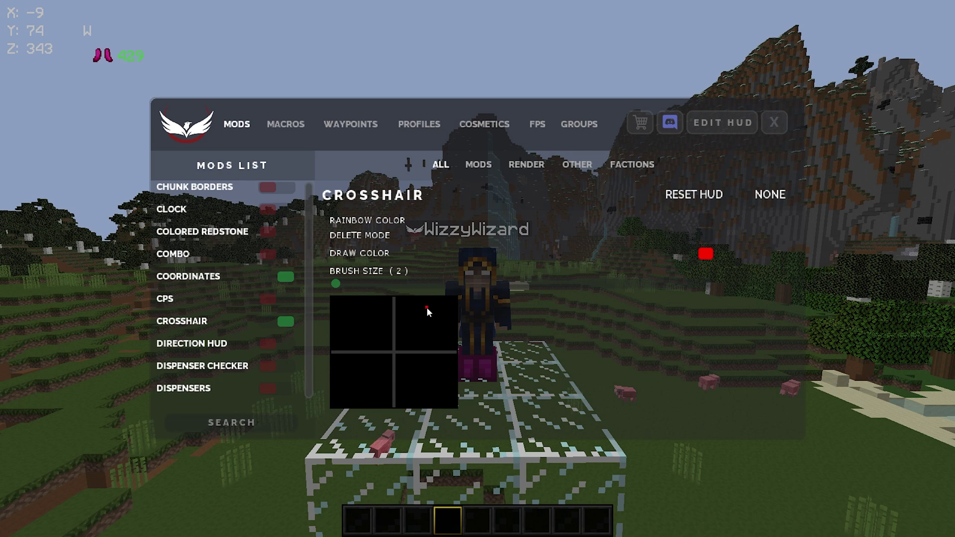
{"action": "left_click_drag", "start_coordinate": [393, 300], "coordinate": [390, 396]}
{"action": "left_click_drag", "start_coordinate": [349, 348], "coordinate": [446, 353]}
{"action": "key", "text": "Escape"}
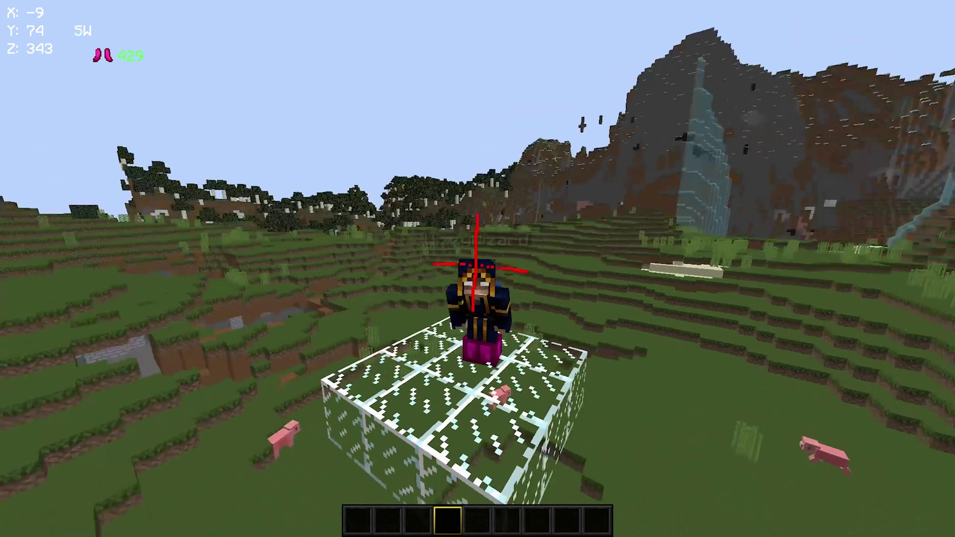
Step: Turn the custom crosshair off and enable Direction HUD
{"action": "key", "text": "Shift_R"}
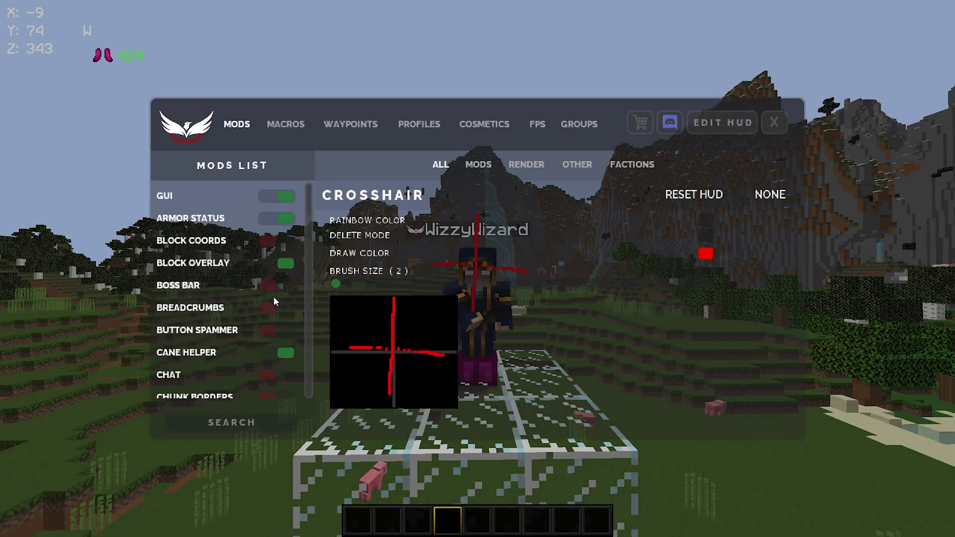
{"action": "scroll", "coordinate": [233, 349], "scroll_direction": "down", "scroll_amount": 5}
{"action": "scroll", "coordinate": [233, 344], "scroll_direction": "down", "scroll_amount": 5}
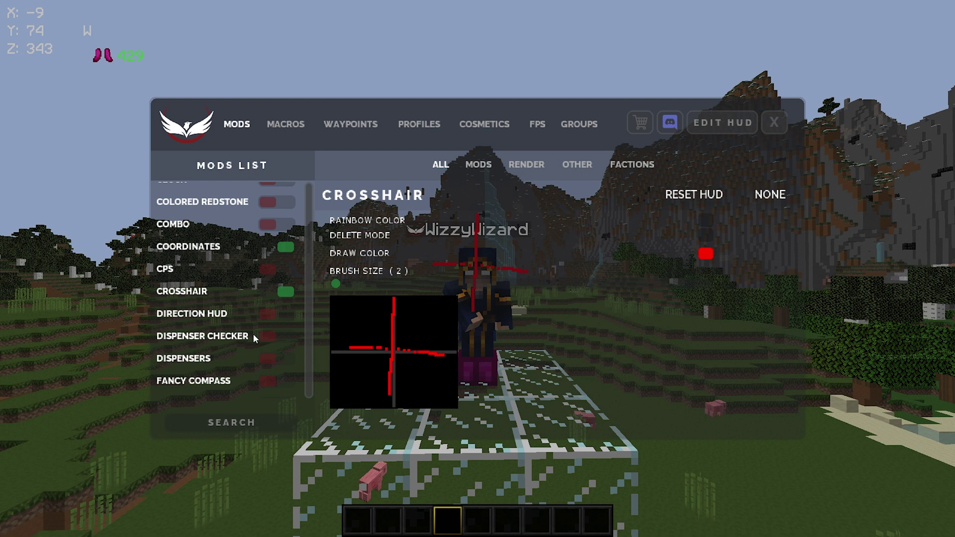
{"action": "scroll", "coordinate": [244, 323], "scroll_direction": "down", "scroll_amount": 10}
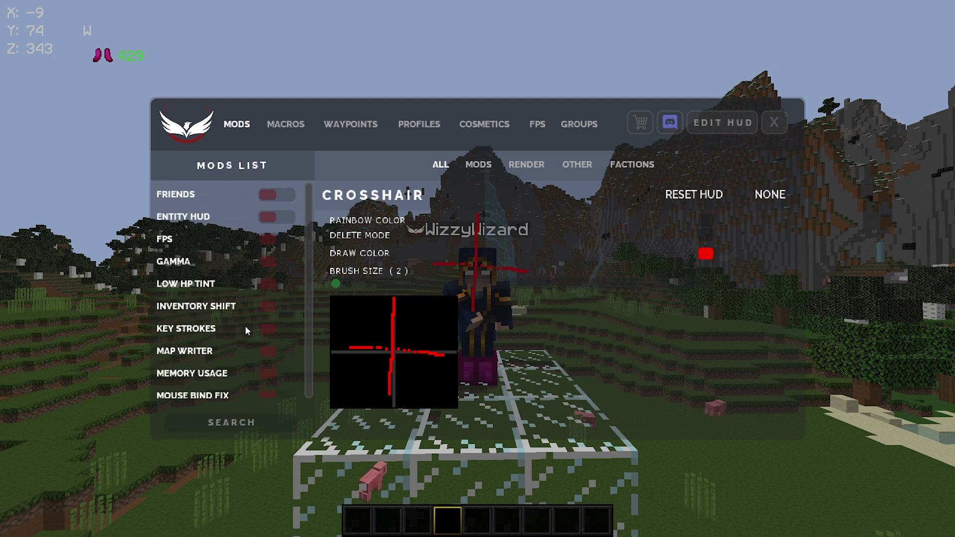
{"action": "scroll", "coordinate": [234, 332], "scroll_direction": "up", "scroll_amount": 10}
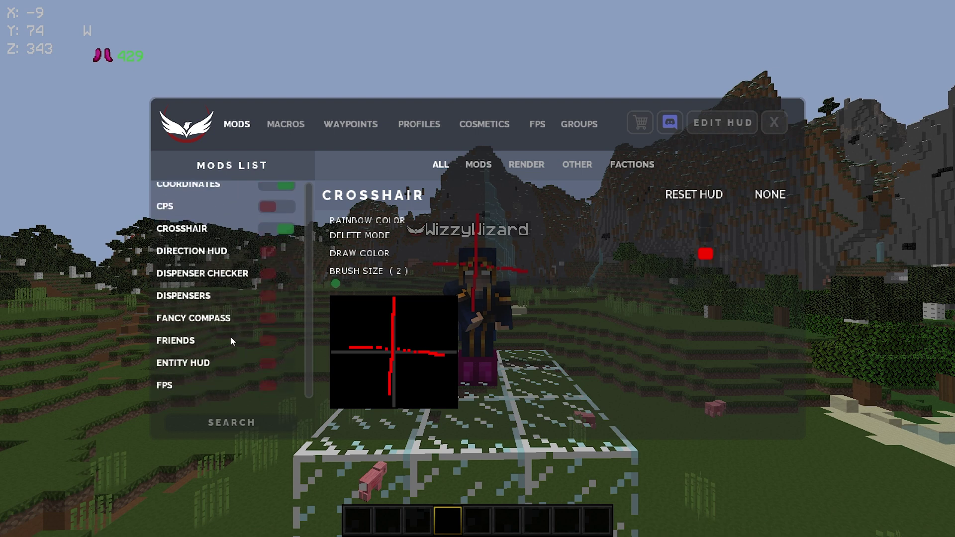
{"action": "left_click", "coordinate": [274, 228]}
{"action": "scroll", "coordinate": [264, 249], "scroll_direction": "up", "scroll_amount": 1}
{"action": "left_click", "coordinate": [253, 270]}
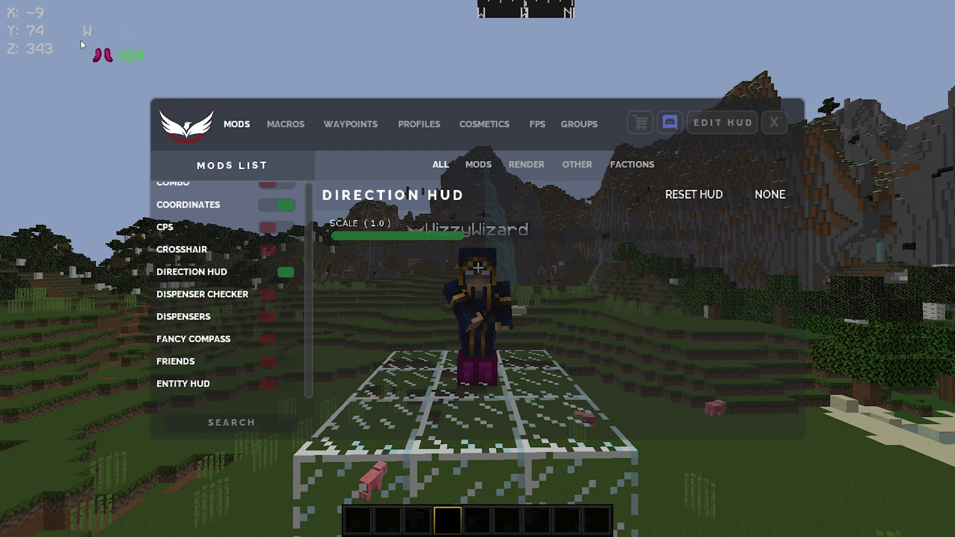
Step: Turn off Direction HUD and turn on Dispenser Checker
{"action": "left_click", "coordinate": [282, 271]}
{"action": "left_click", "coordinate": [281, 295]}
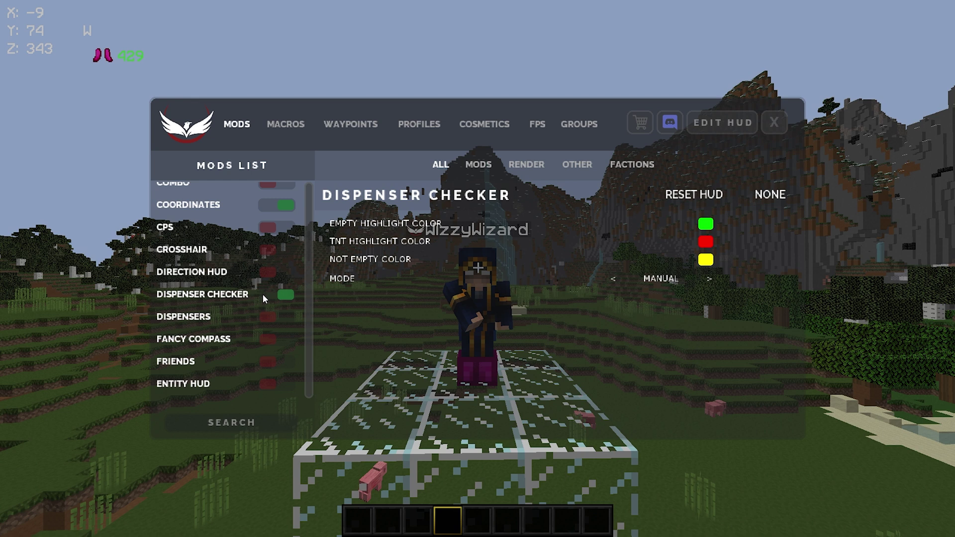
{"action": "scroll", "coordinate": [262, 294], "scroll_direction": "down", "scroll_amount": 1}
Step: Switch Fancy Compass on and then back off
{"action": "left_click", "coordinate": [265, 314]}
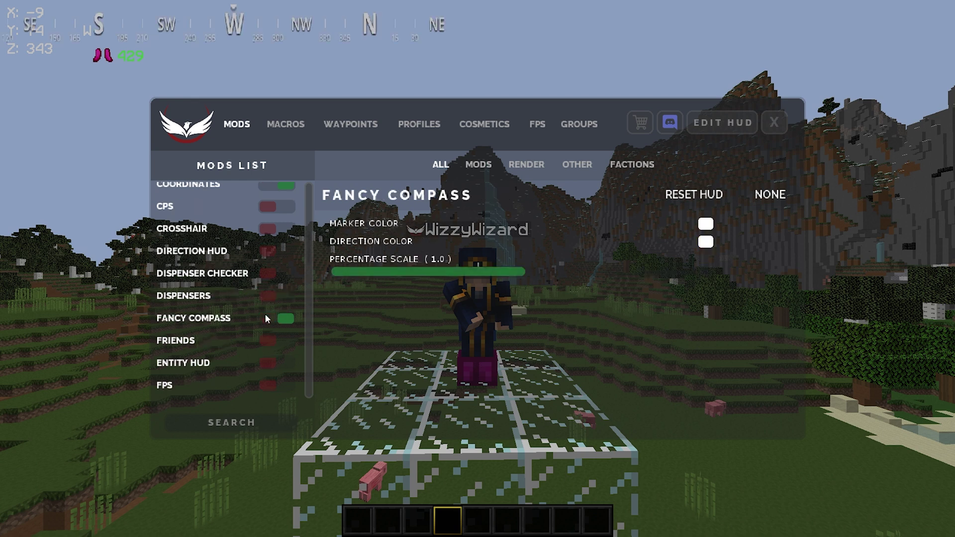
{"action": "left_click", "coordinate": [269, 319]}
{"action": "left_click", "coordinate": [279, 318]}
Step: View the Friends settings and open the friends panel with U
{"action": "left_click", "coordinate": [199, 340]}
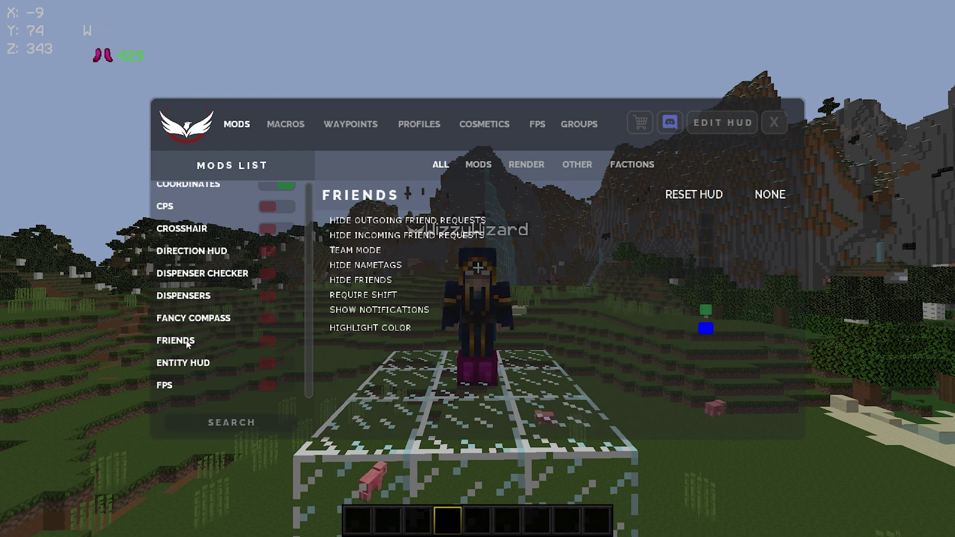
{"action": "scroll", "coordinate": [201, 334], "scroll_direction": "down", "scroll_amount": 1}
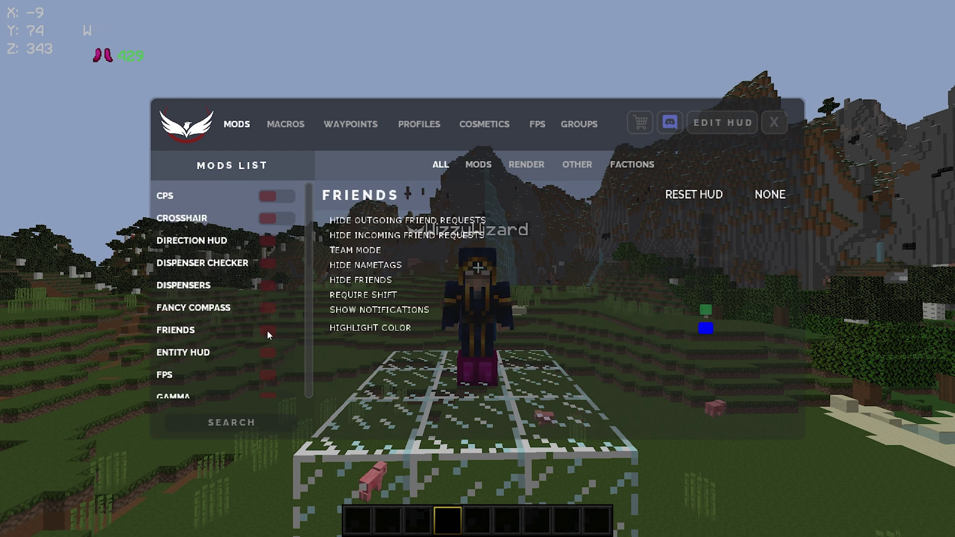
{"action": "key", "text": "u"}
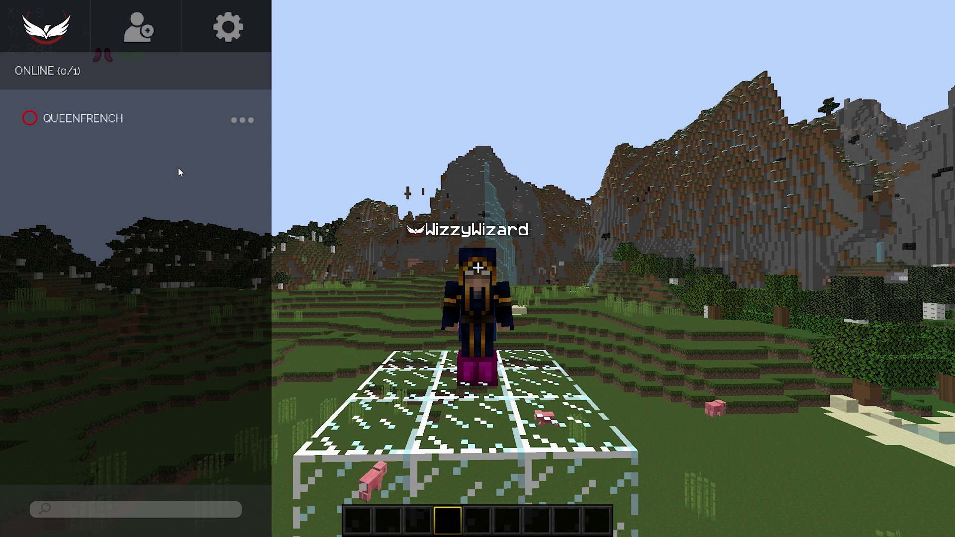
Step: Switch to the add-friend tab, close the friends panel and reopen the mods menu
{"action": "left_click", "coordinate": [142, 26]}
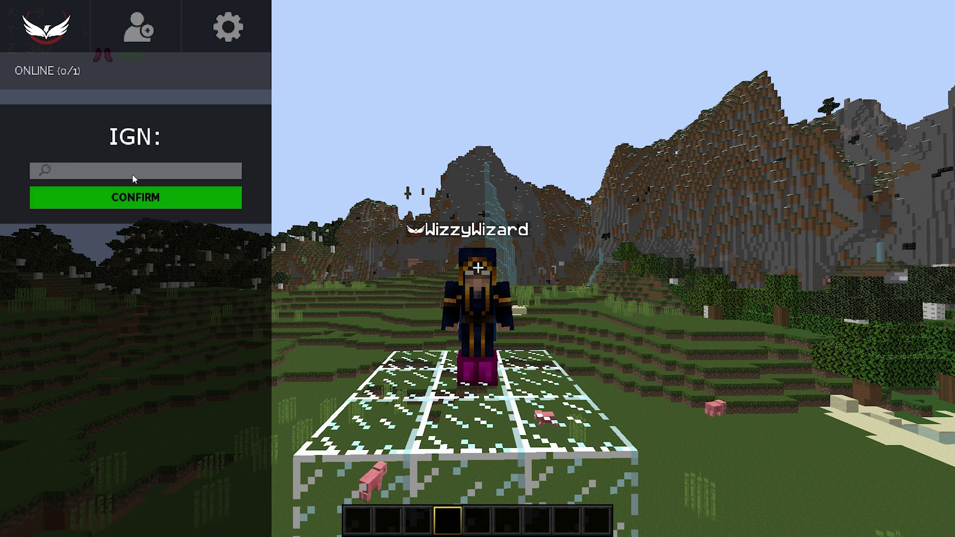
{"action": "key", "text": "Escape"}
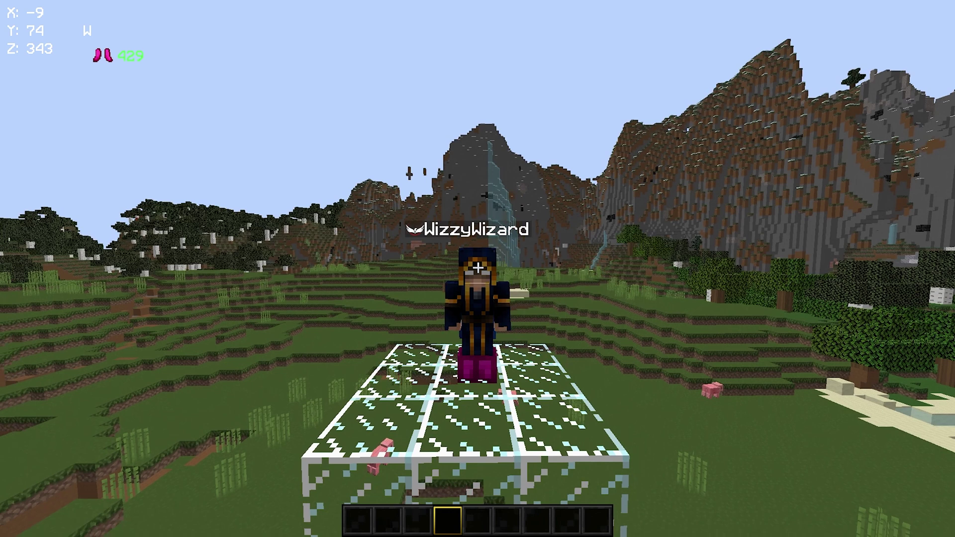
{"action": "key", "text": "Shift_R"}
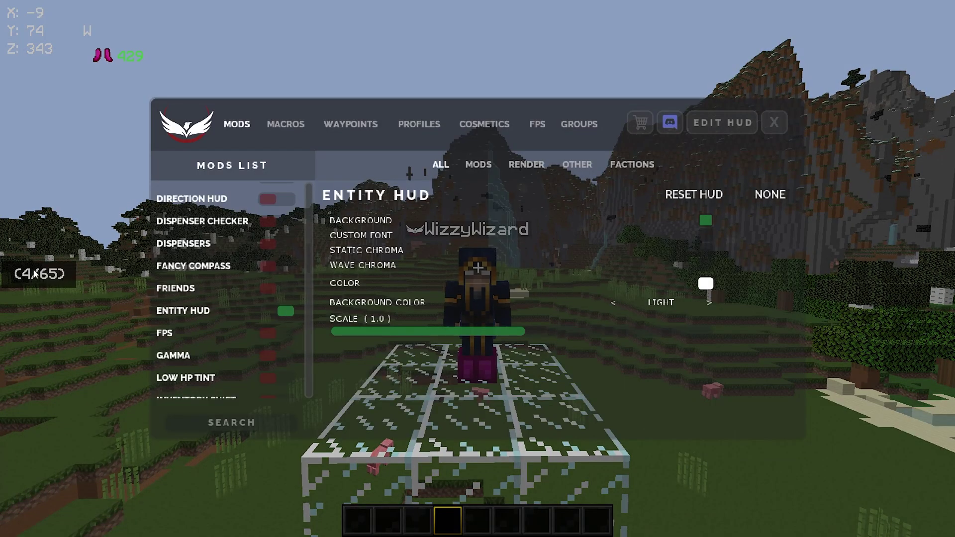
Step: Turn off Entity HUD and place a background-free FPS counter at the top-left
{"action": "left_click", "coordinate": [273, 312]}
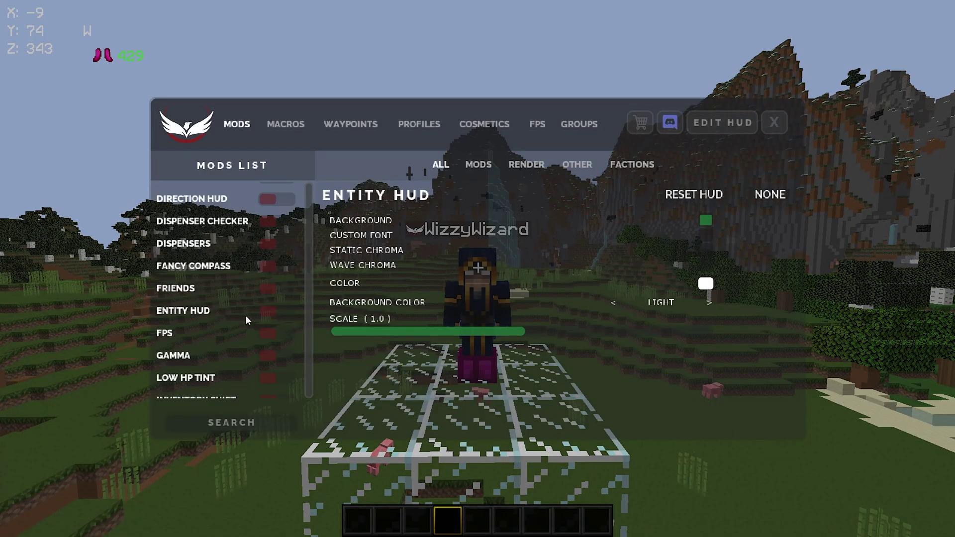
{"action": "left_click", "coordinate": [170, 338]}
{"action": "left_click", "coordinate": [269, 337]}
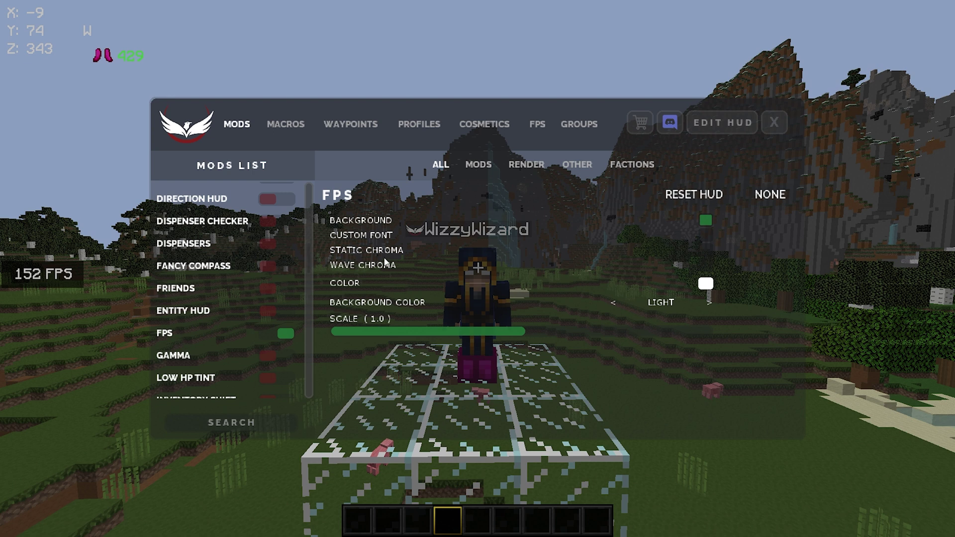
{"action": "left_click", "coordinate": [706, 220]}
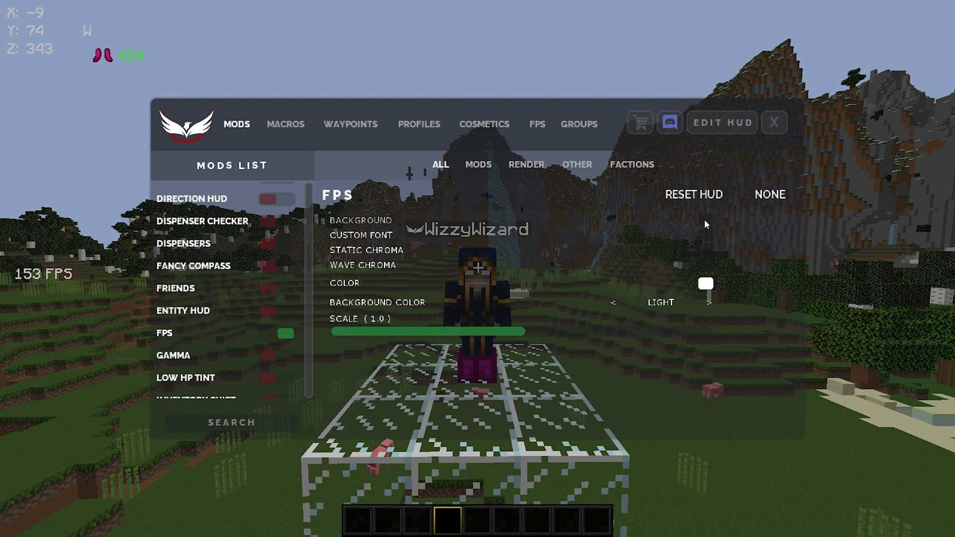
{"action": "left_click", "coordinate": [718, 125]}
{"action": "left_click_drag", "start_coordinate": [43, 279], "coordinate": [46, 100]}
{"action": "key", "text": "Escape"}
Step: Enable Gamma and Low HP Tint with a health threshold of 4
{"action": "left_click", "coordinate": [187, 315]}
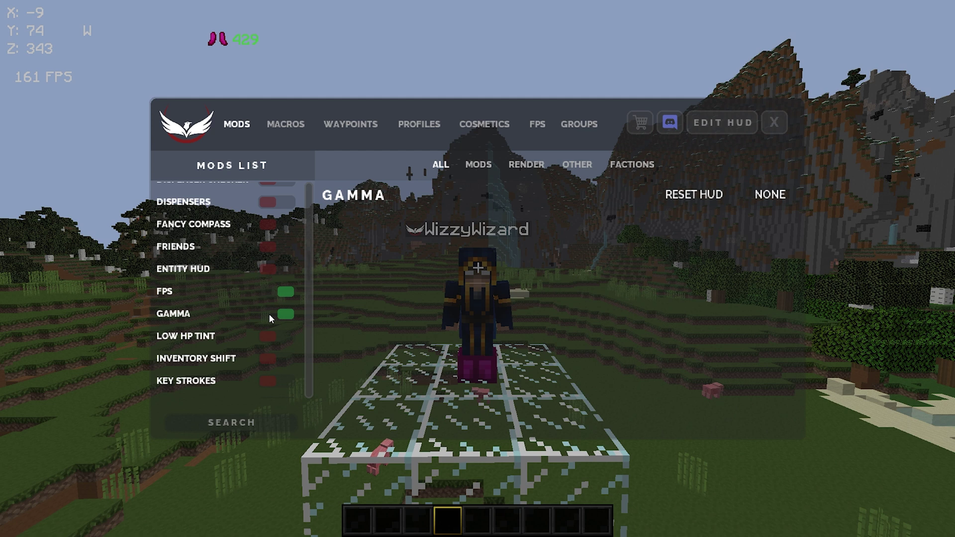
{"action": "left_click", "coordinate": [269, 336]}
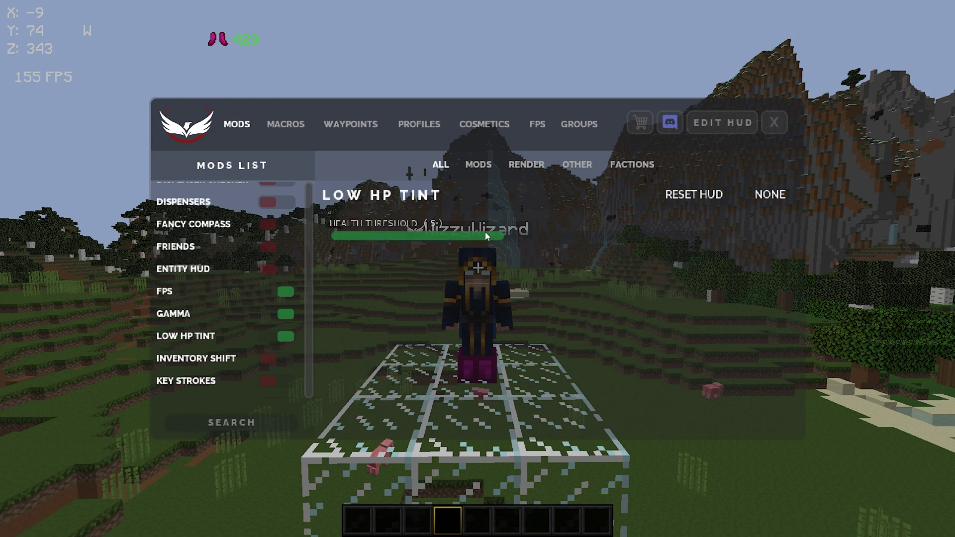
{"action": "left_click_drag", "start_coordinate": [492, 235], "coordinate": [438, 229]}
{"action": "key", "text": "Escape"}
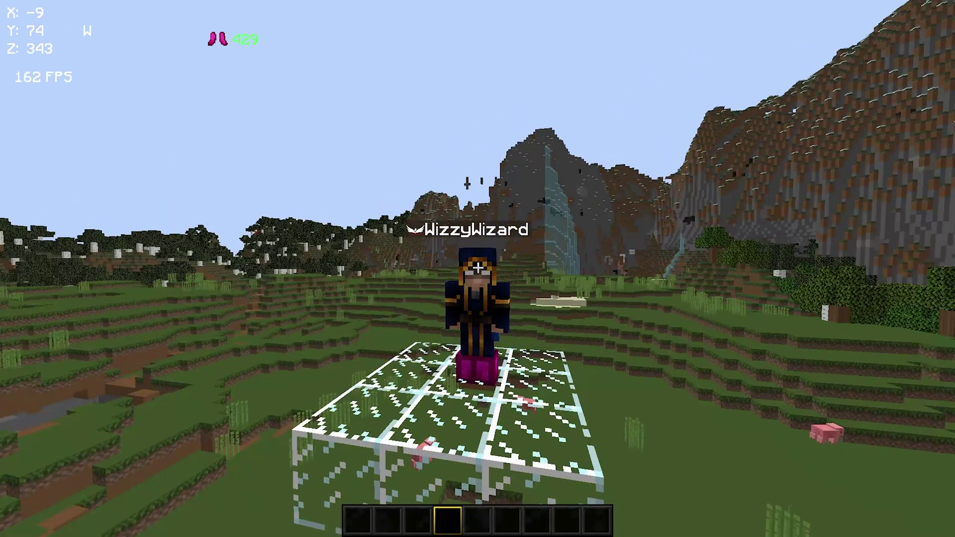
Step: Select hotbar slot 5, then toggle Key Strokes and Memory Usage on and back off
{"action": "key", "text": "5"}
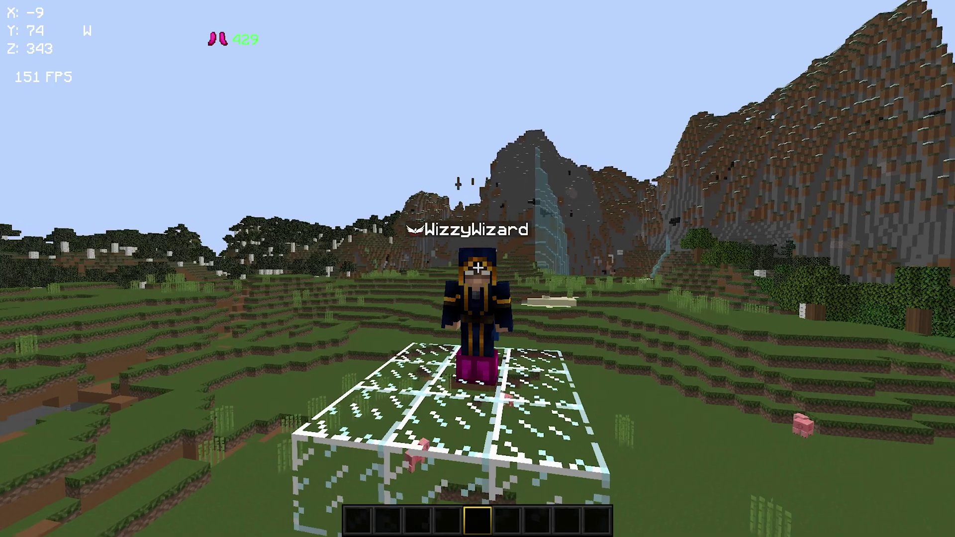
{"action": "key", "text": "Shift_R"}
{"action": "scroll", "coordinate": [233, 274], "scroll_direction": "down", "scroll_amount": 6}
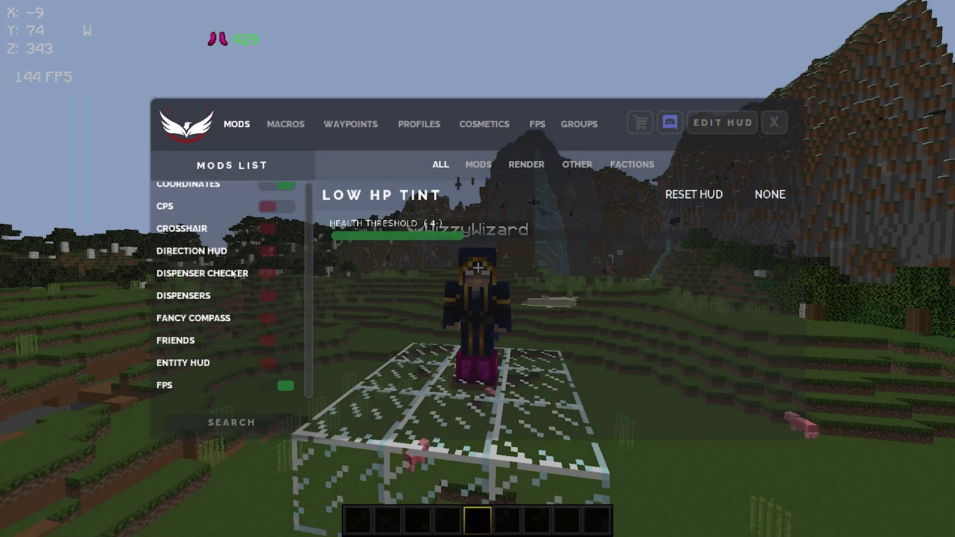
{"action": "scroll", "coordinate": [233, 274], "scroll_direction": "down", "scroll_amount": 6}
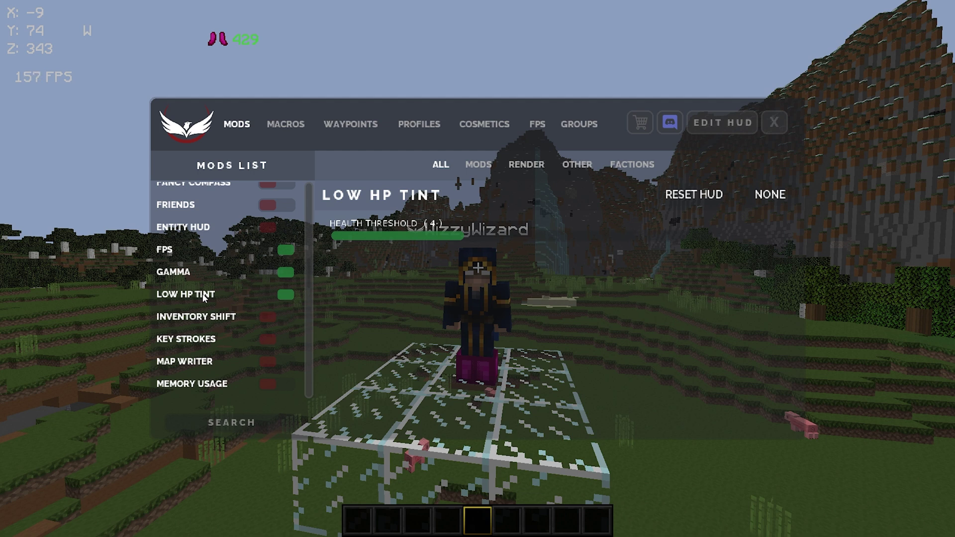
{"action": "scroll", "coordinate": [204, 298], "scroll_direction": "down", "scroll_amount": 1}
{"action": "left_click", "coordinate": [271, 288]}
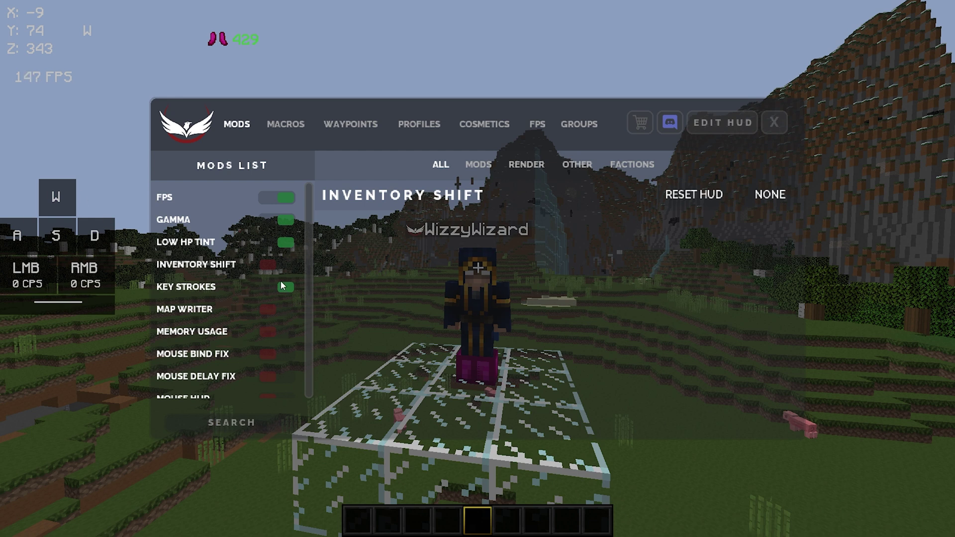
{"action": "left_click", "coordinate": [281, 291]}
{"action": "scroll", "coordinate": [279, 299], "scroll_direction": "down", "scroll_amount": 1}
{"action": "left_click", "coordinate": [278, 309]}
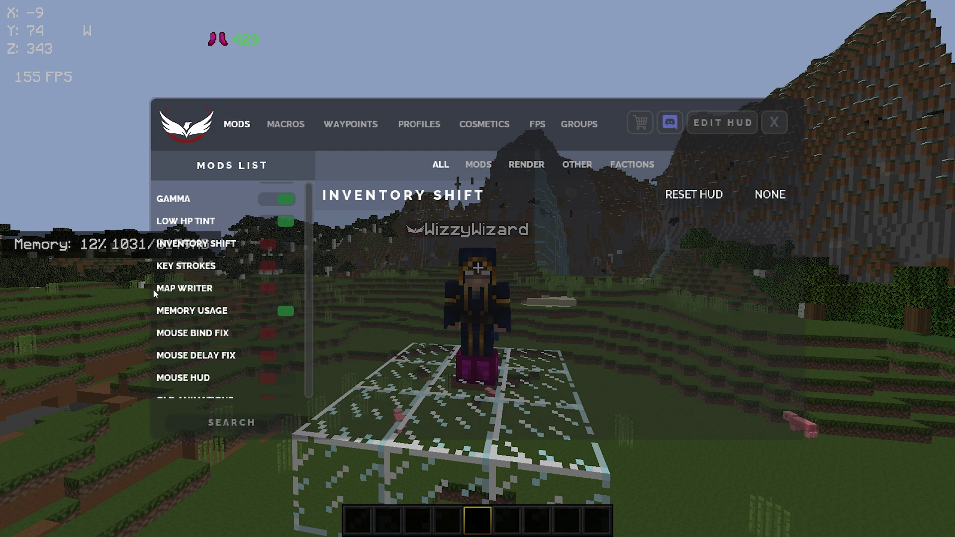
{"action": "left_click", "coordinate": [281, 310]}
Step: Enable Mouse Bind Fix, Mouse Delay Fix and Old Animations
{"action": "scroll", "coordinate": [281, 311], "scroll_direction": "down", "scroll_amount": 1}
{"action": "left_click", "coordinate": [281, 312]}
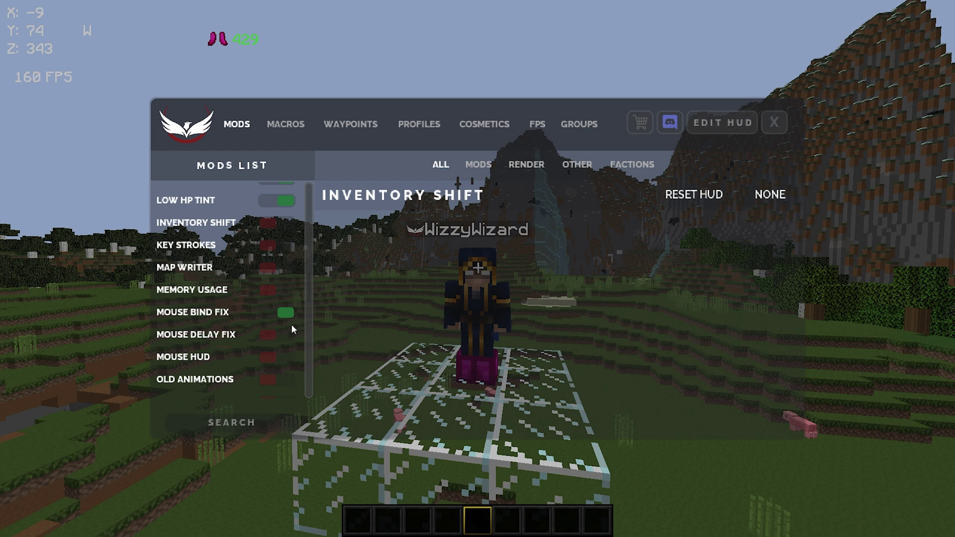
{"action": "left_click", "coordinate": [275, 336]}
{"action": "left_click", "coordinate": [216, 337]}
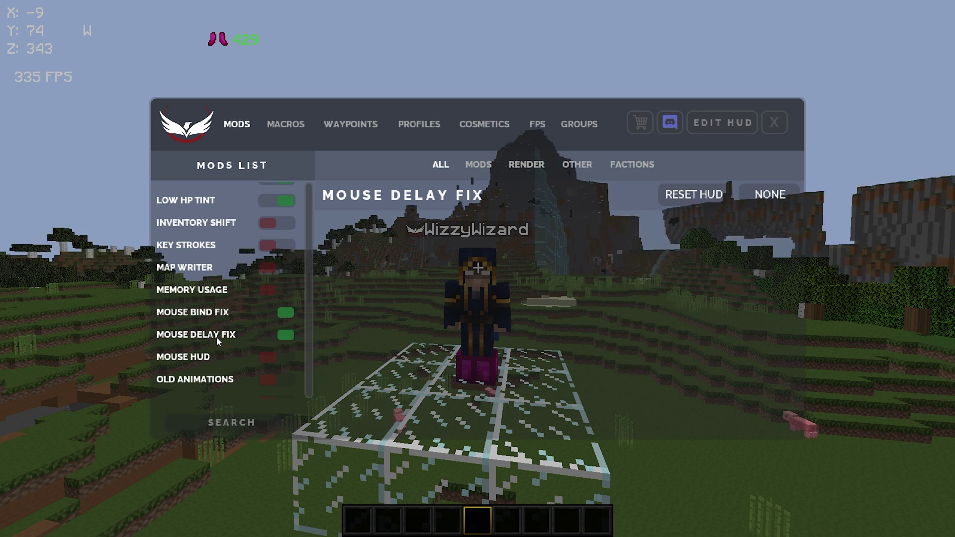
{"action": "scroll", "coordinate": [218, 336], "scroll_direction": "down", "scroll_amount": 1}
{"action": "left_click", "coordinate": [270, 324]}
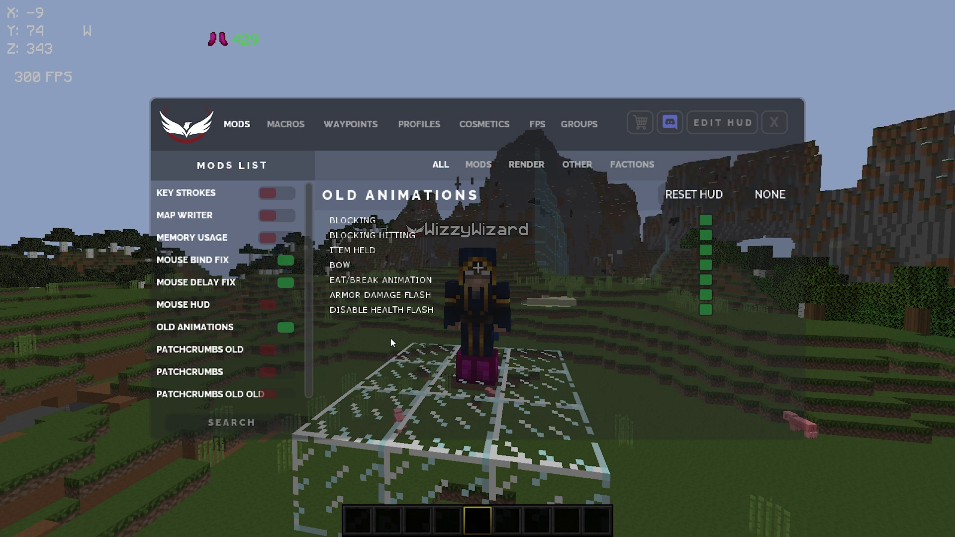
Step: Put a Diamond Sword in hotbar slot 1 via creative search 'dia', then switch camera perspective with F5
{"action": "key", "text": "Escape"}
{"action": "key", "text": "e"}
{"action": "left_click", "coordinate": [600, 150]}
{"action": "type", "text": "dia"}
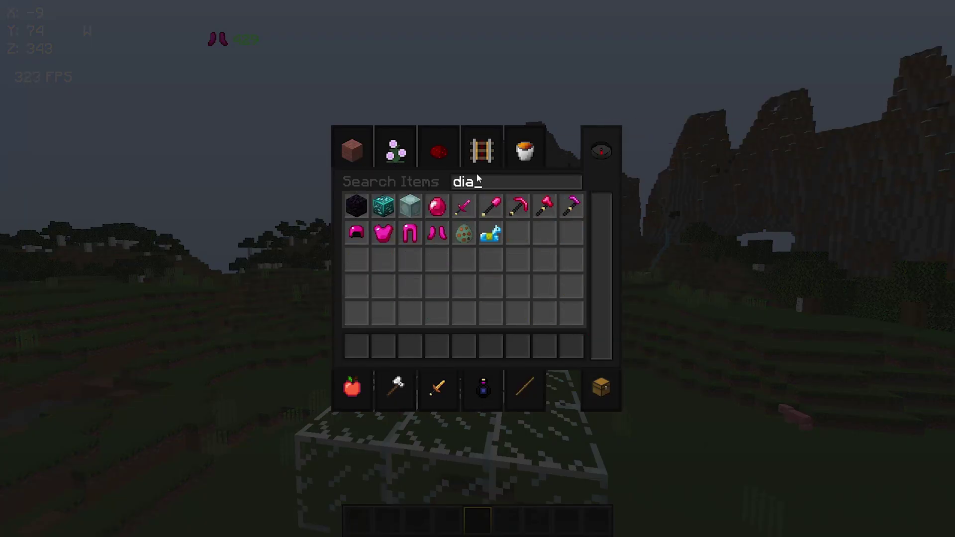
{"action": "type", "text": "1"}
{"action": "key", "text": "Escape"}
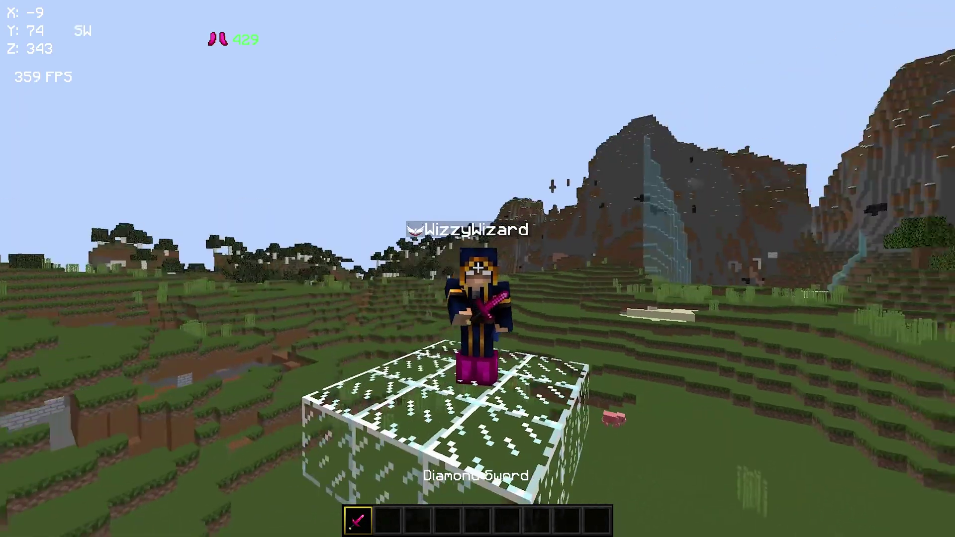
{"action": "key", "text": "F5"}
{"action": "key", "text": "F5"}
{"action": "key", "text": "F5"}
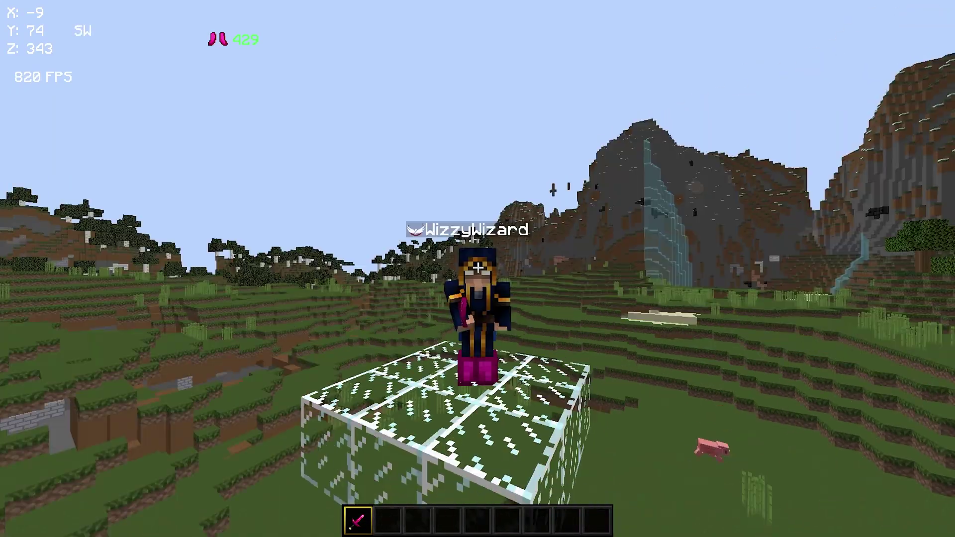